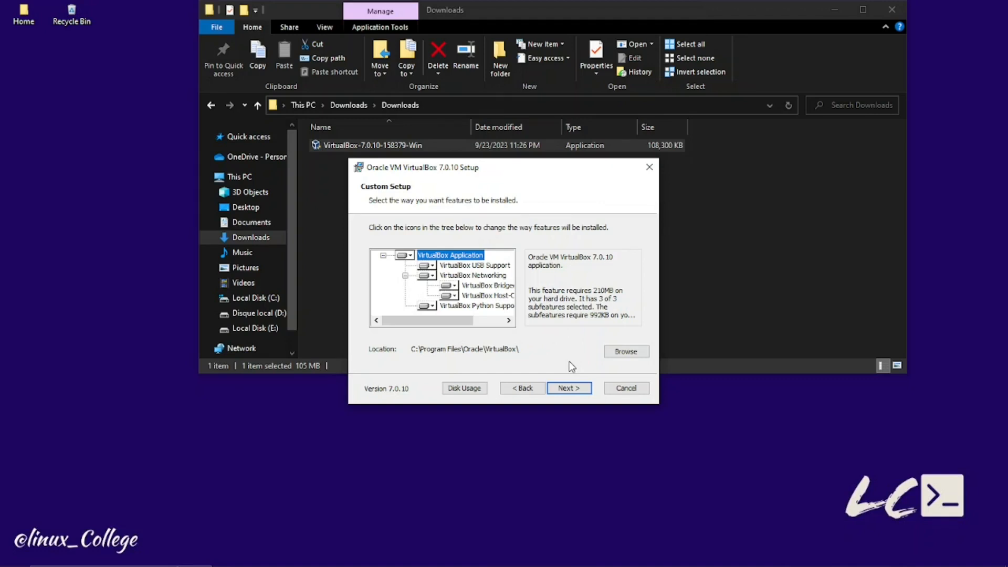
Step: Keep the default features, accept the network-reset and missing Python bindings warnings, and install
left_click(570, 389)
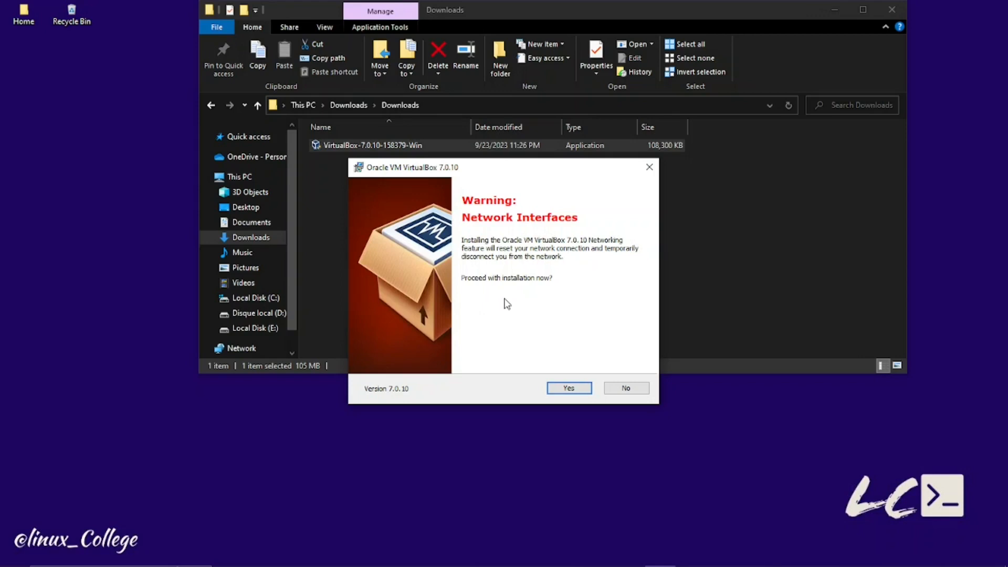
left_click(565, 389)
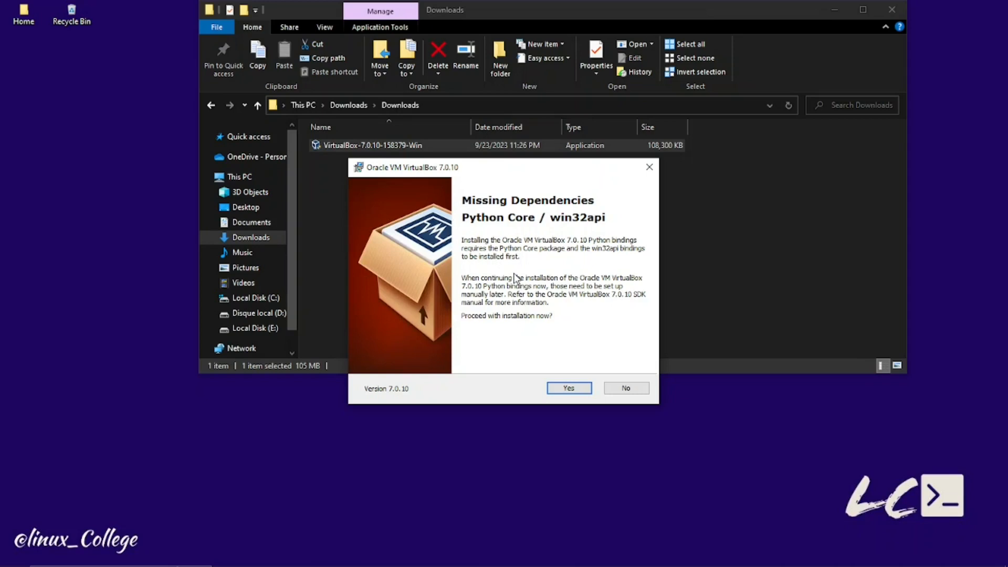
left_click(559, 390)
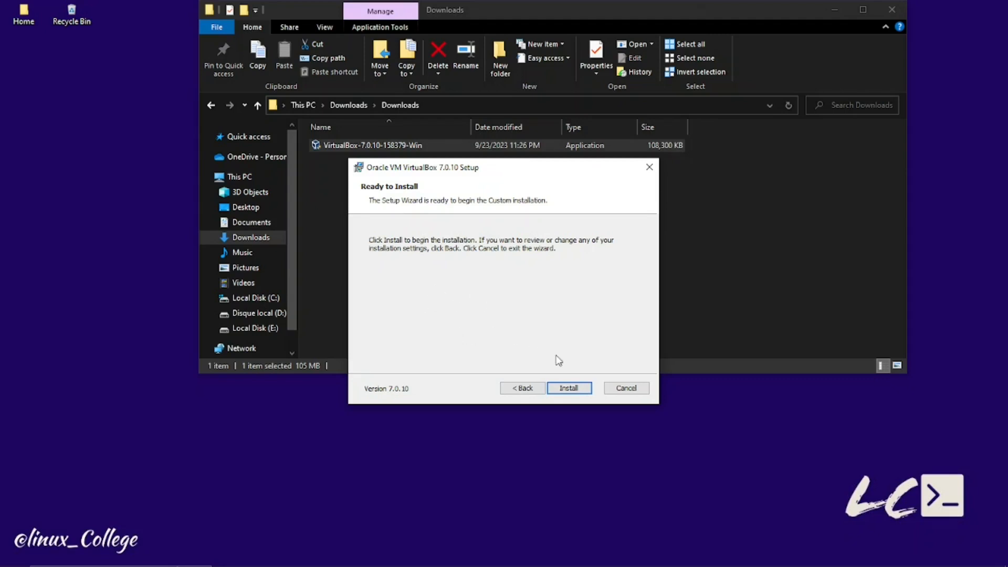
left_click(568, 389)
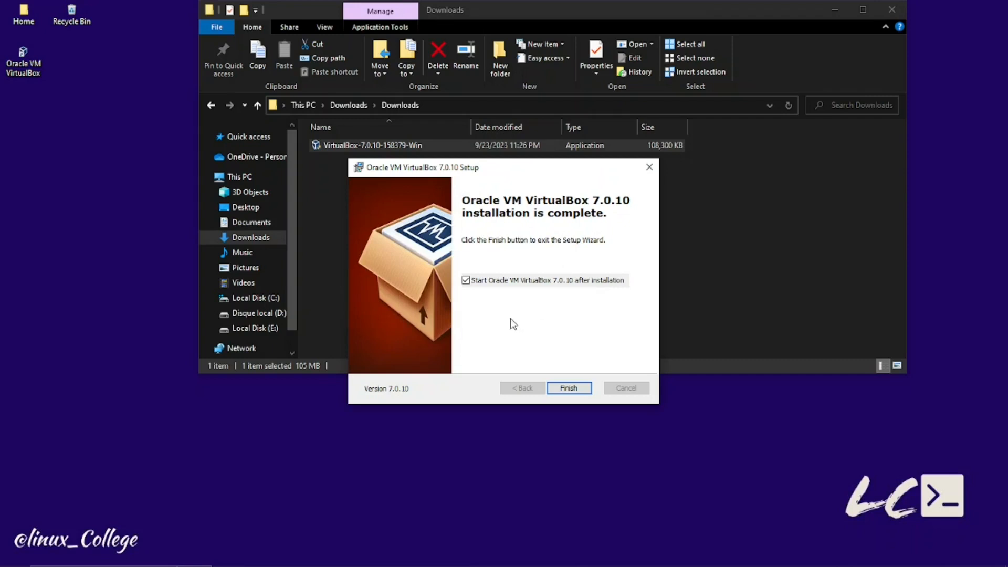
Step: Finish the VirtualBox 7.0.10 setup with 'Start Oracle VM VirtualBox after installation' left checked
left_click(569, 388)
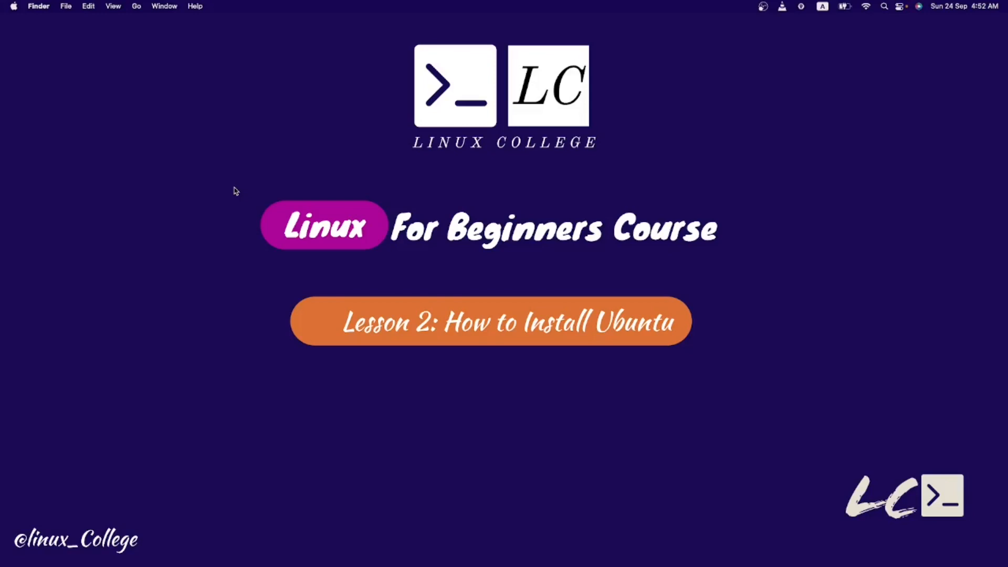
Step: Move to the full-screen Chrome space with Ctrl+Right Arrow
key("ctrl+Right")
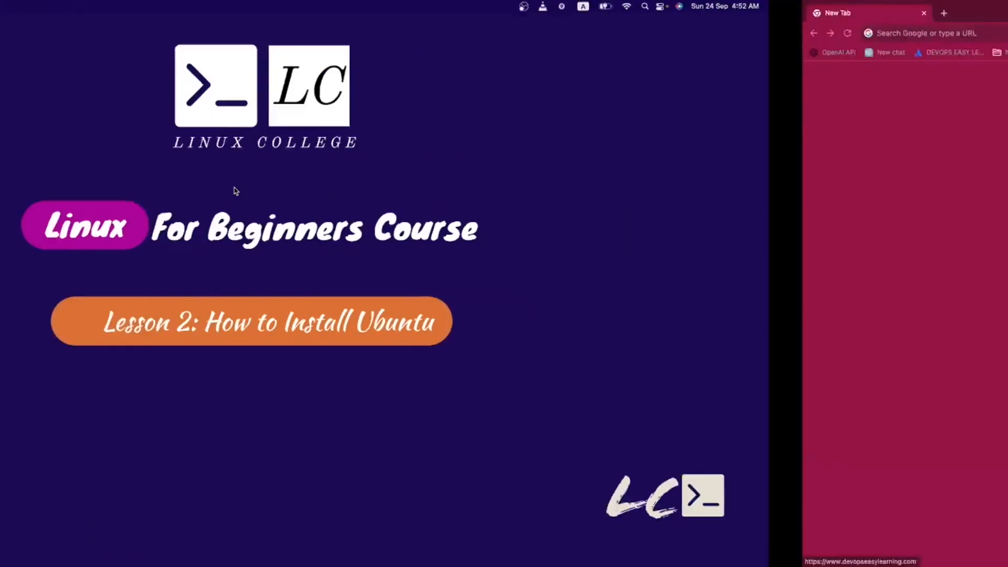
Step: Search Google for 'download ubuntu' and open the Download Ubuntu Desktop page
left_click(237, 36)
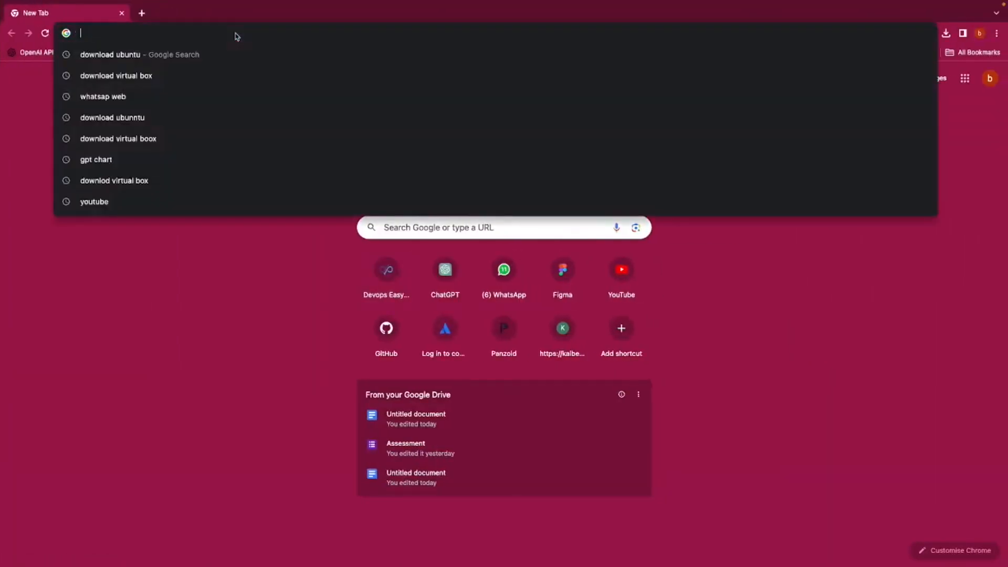
left_click(166, 55)
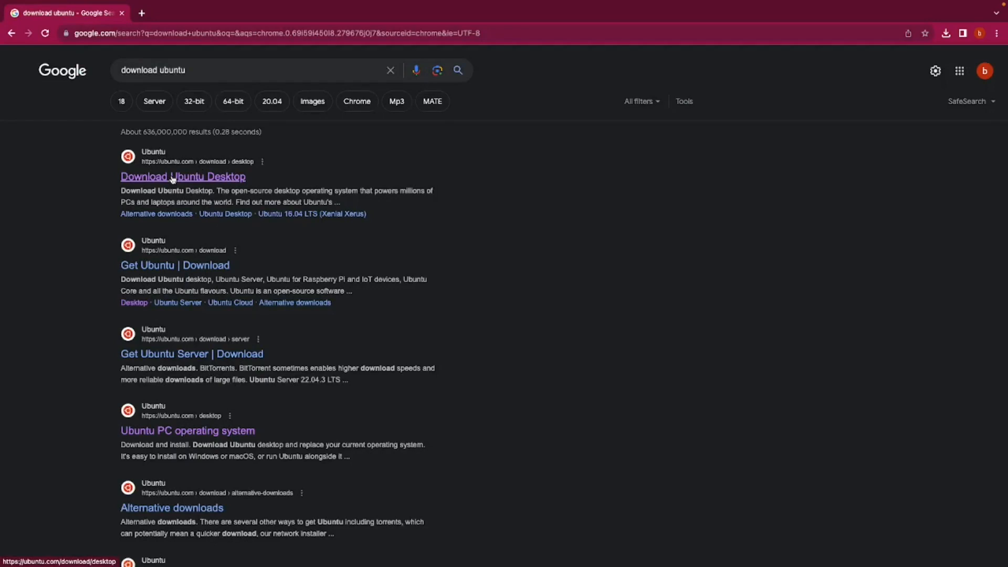
left_click(173, 178)
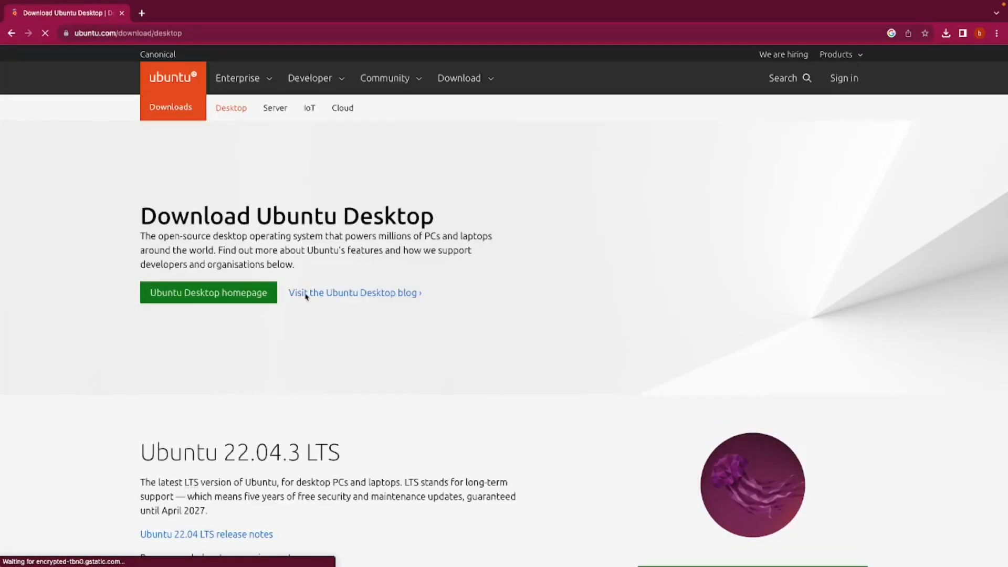
Step: Start downloading Ubuntu 22.04.3 LTS from the desktop download page
scroll(276, 394, "down", 1)
scroll(275, 394, "down", 3)
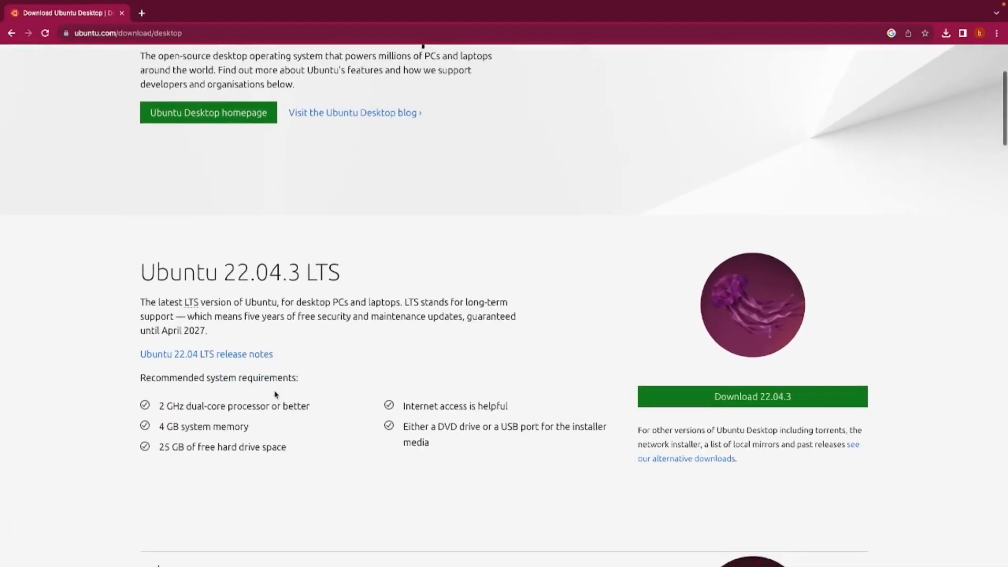
left_click_drag(352, 273, 126, 276)
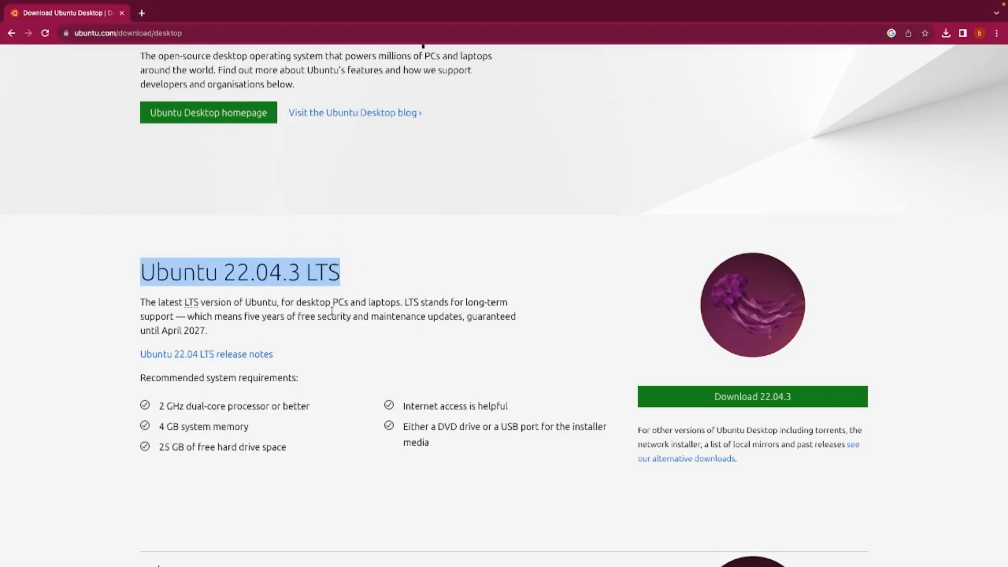
scroll(332, 311, "down", 2)
scroll(331, 311, "down", 1)
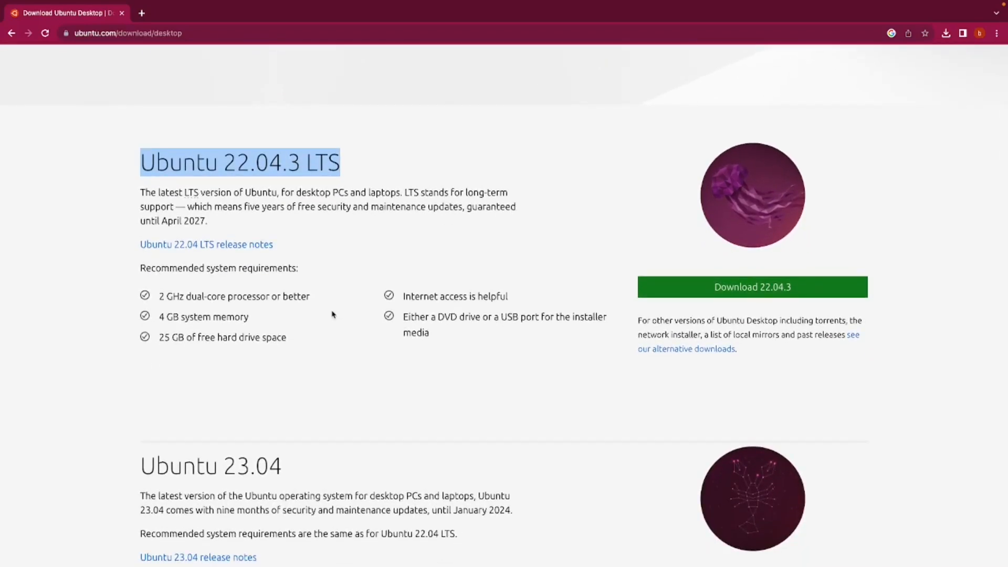
left_click(746, 295)
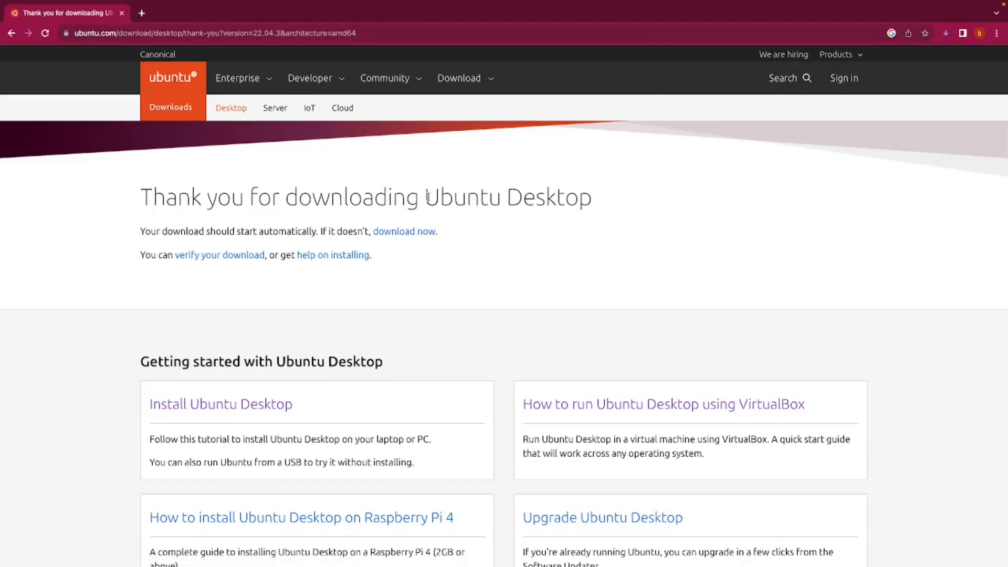
Step: Check the Ubuntu Desktop download's progress in Chrome's recent downloads list
left_click_drag(443, 239, 373, 227)
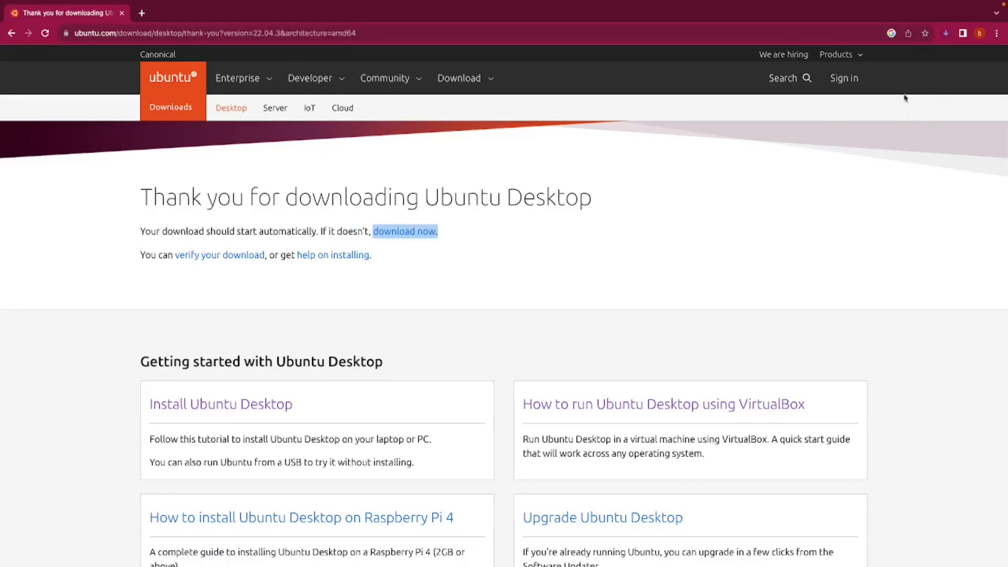
left_click(946, 33)
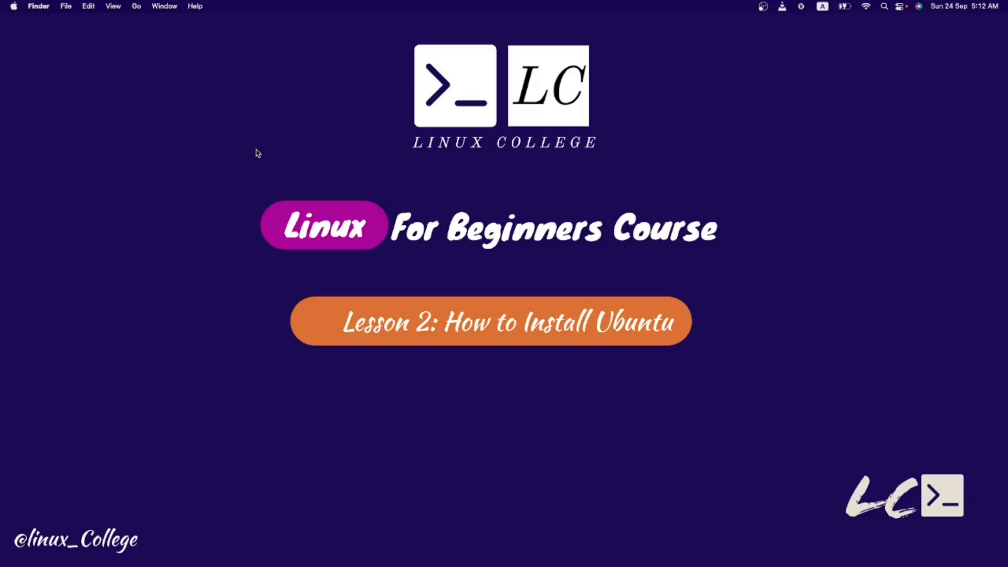
Step: Launch VirtualBox from Launchpad and begin creating a new virtual machine
mouse_move(44, 560)
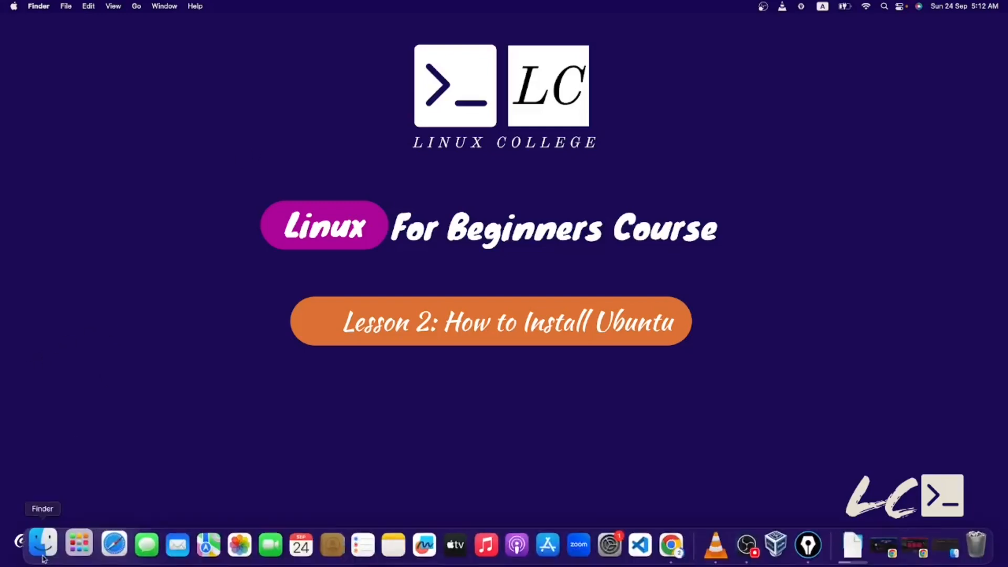
left_click(79, 544)
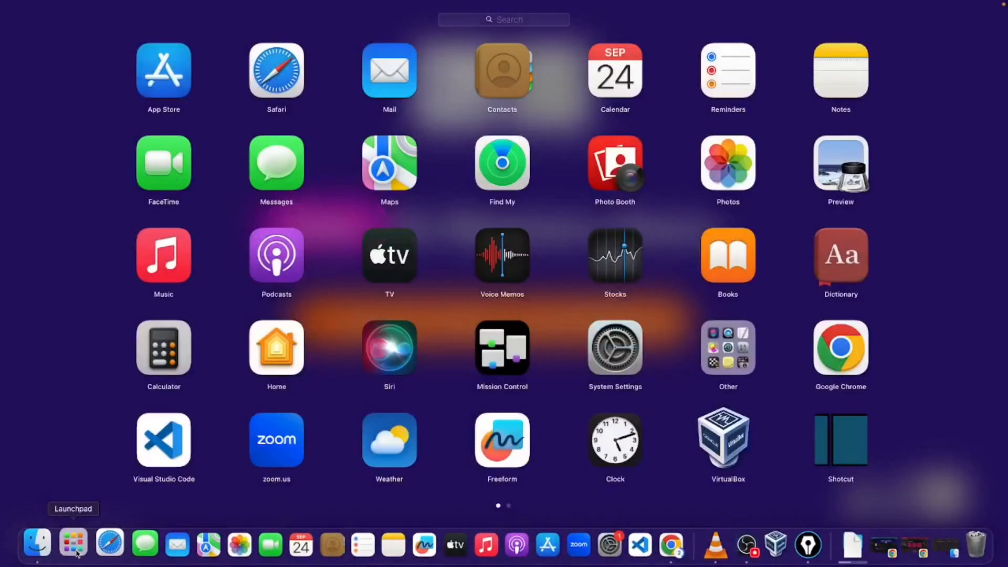
left_click(723, 452)
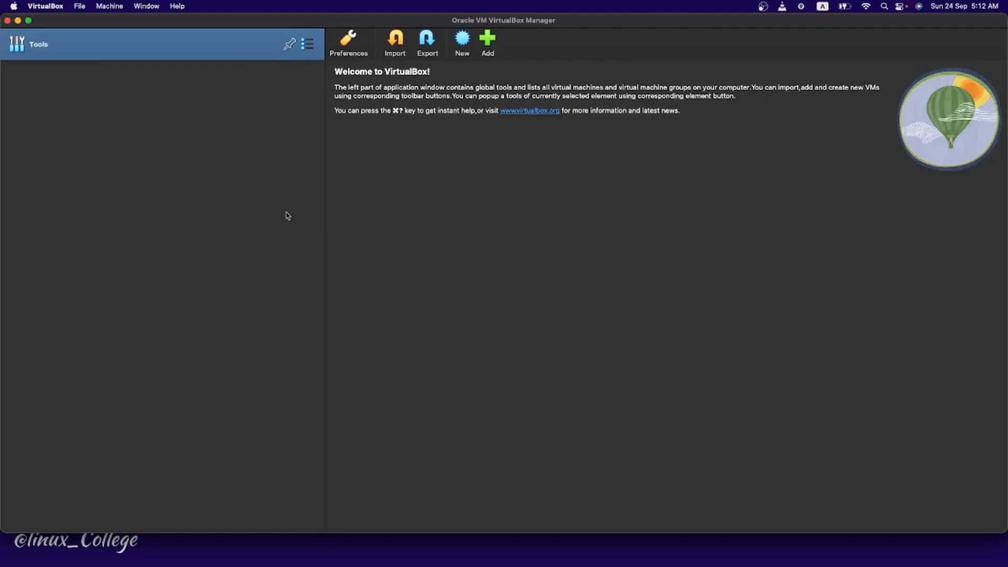
left_click(464, 46)
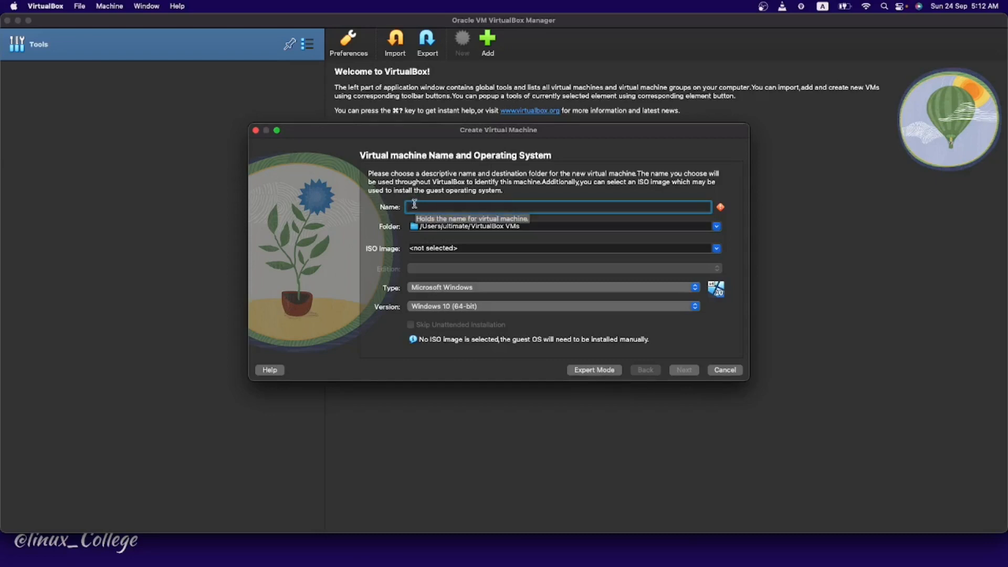
Step: Name the machine 'Ubuntu 22.04' with type Linux and version Ubuntu (64-bit)
type("Ubuntu 22.04")
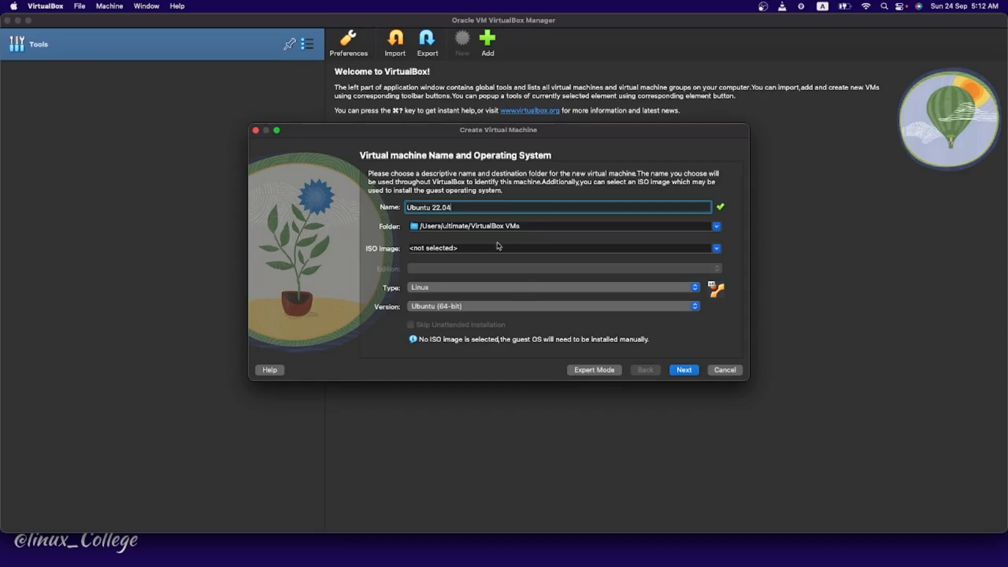
left_click(451, 288)
left_click(434, 288)
left_click(452, 307)
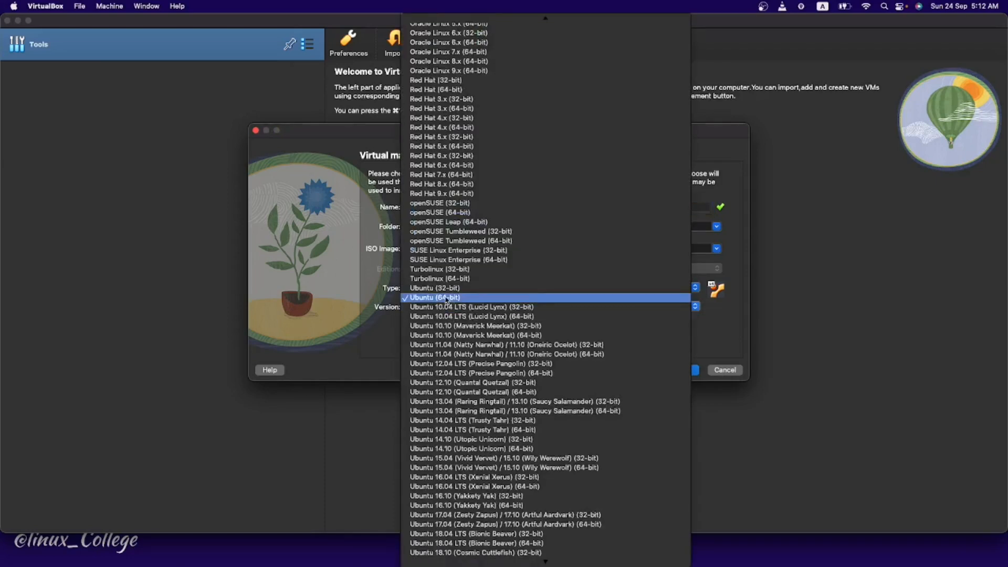
left_click(447, 298)
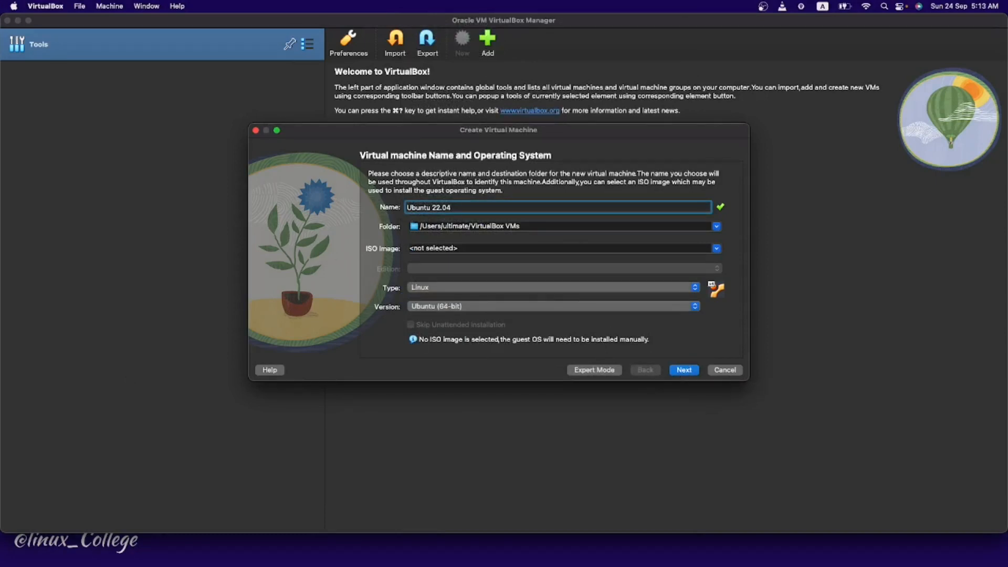
left_click(692, 374)
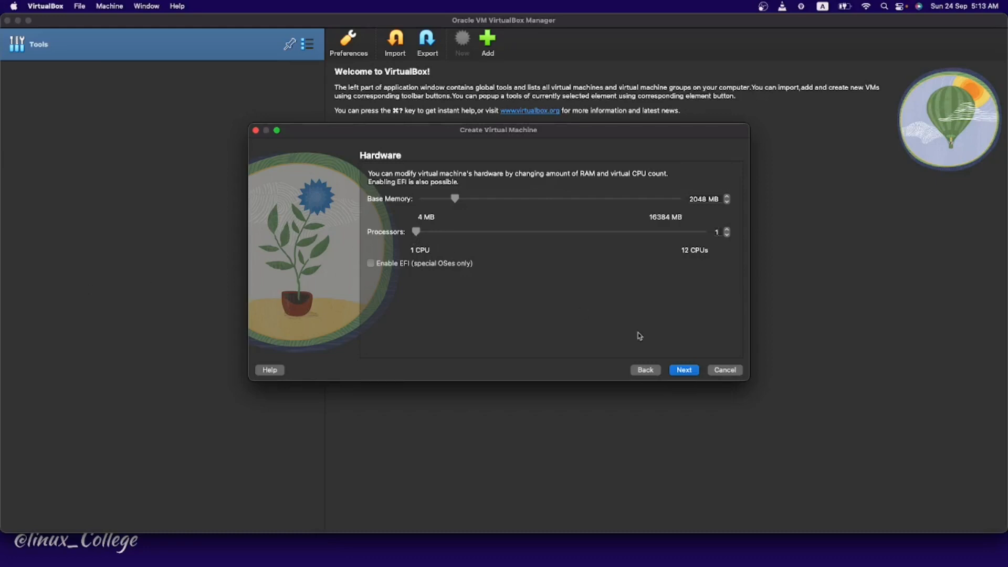
Step: Keep 2048 MB memory, 1 CPU and a new 25.00 GB virtual hard disk
left_click(677, 373)
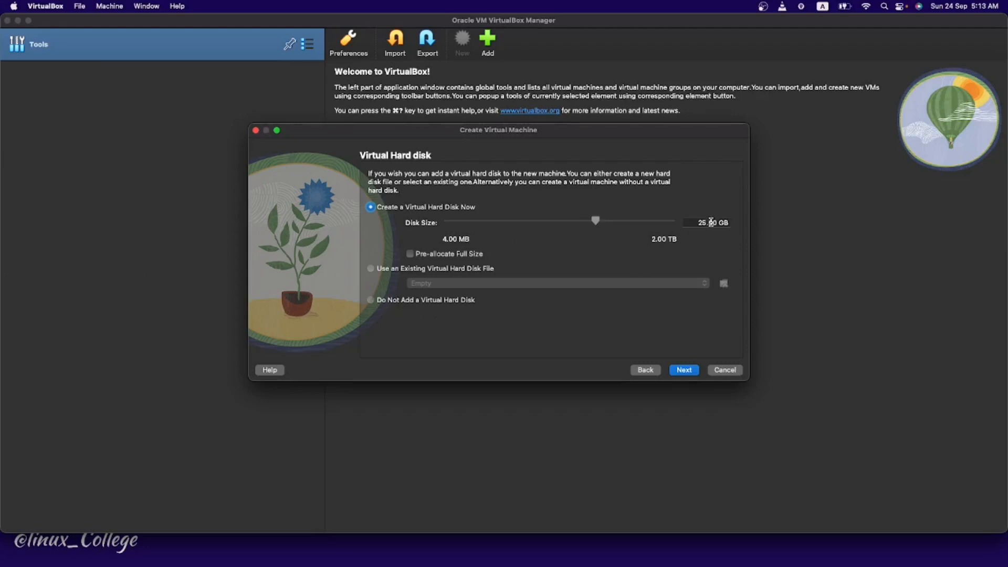
left_click_drag(697, 222, 725, 221)
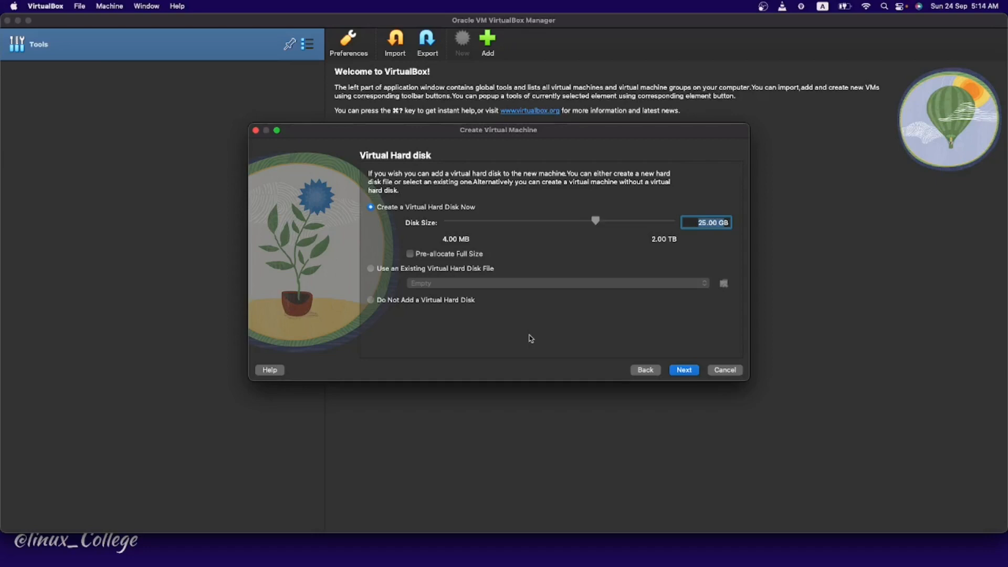
left_click(684, 370)
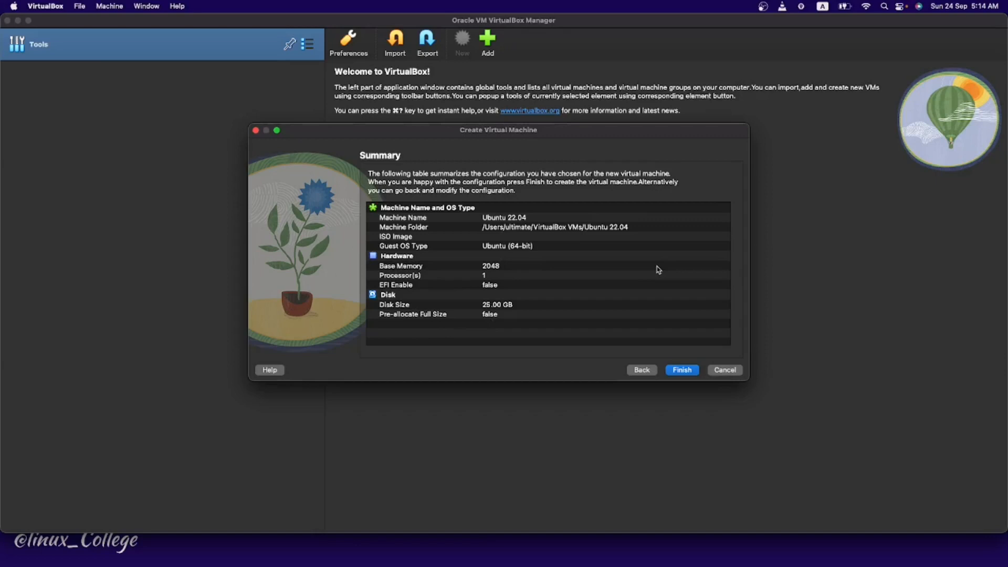
Step: Finish creating the Ubuntu 22.04 VM and bring up its context menu in the list
left_click(683, 370)
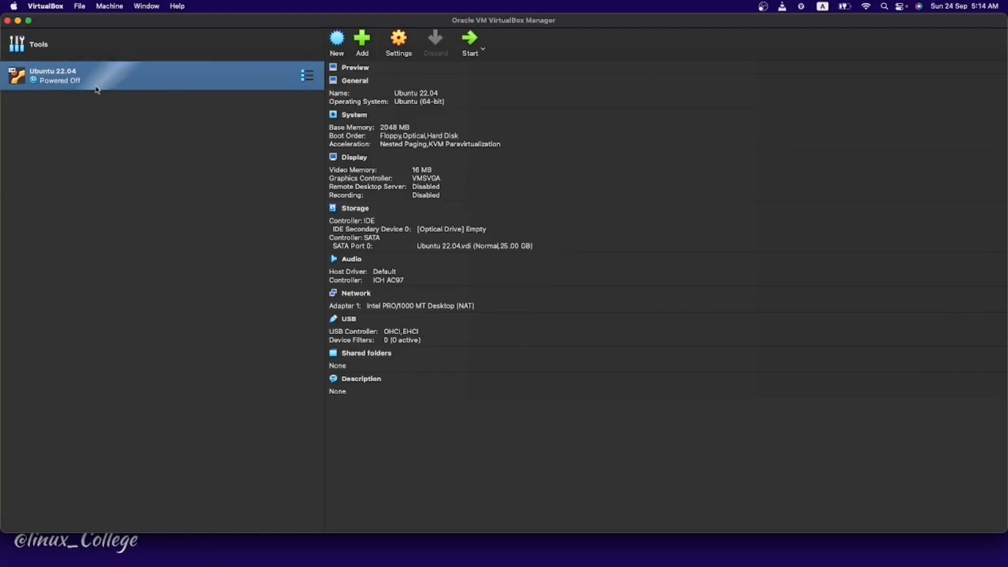
right_click(220, 86)
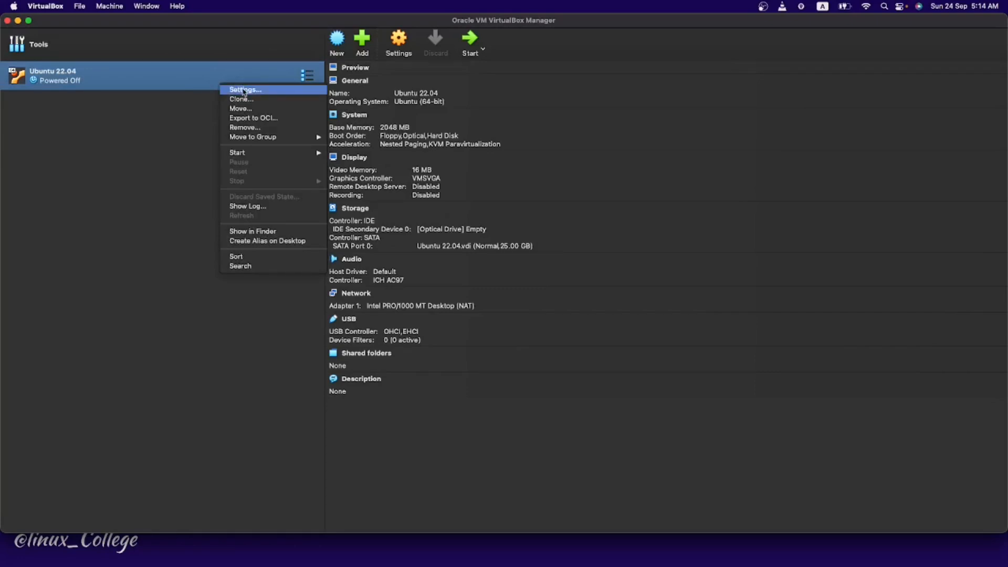
Step: Open the Ubuntu 22.04 VM's Settings at the Storage page
left_click(245, 92)
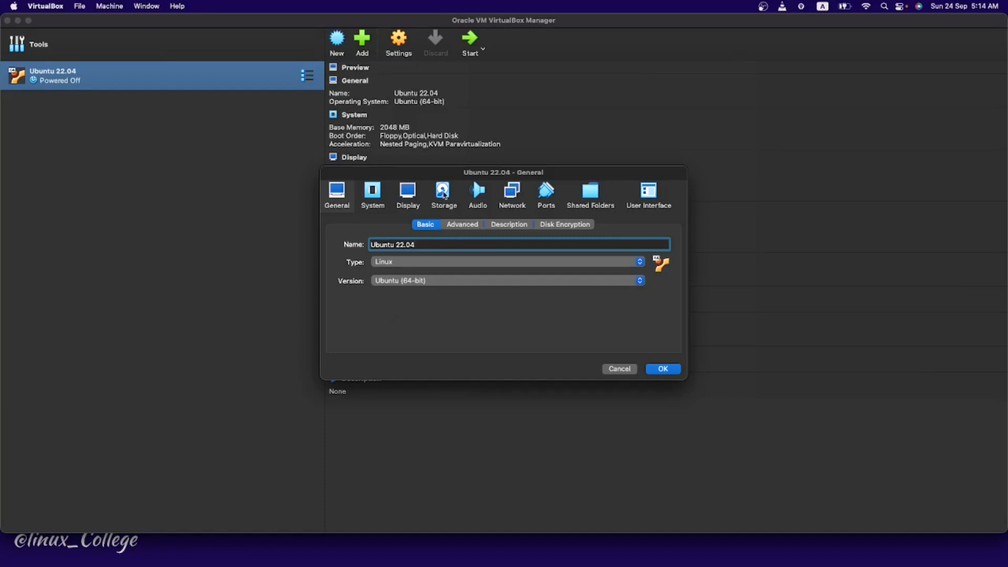
left_click(444, 194)
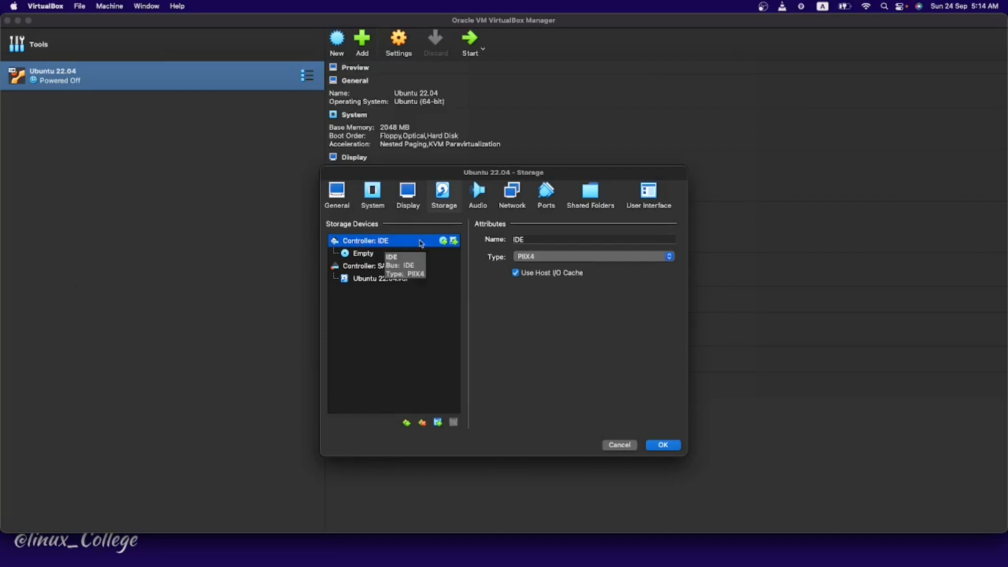
Step: Attach ubuntu-22.04.3-desktop-amd64.iso as an optical drive on Controller: IDE and save
left_click(444, 241)
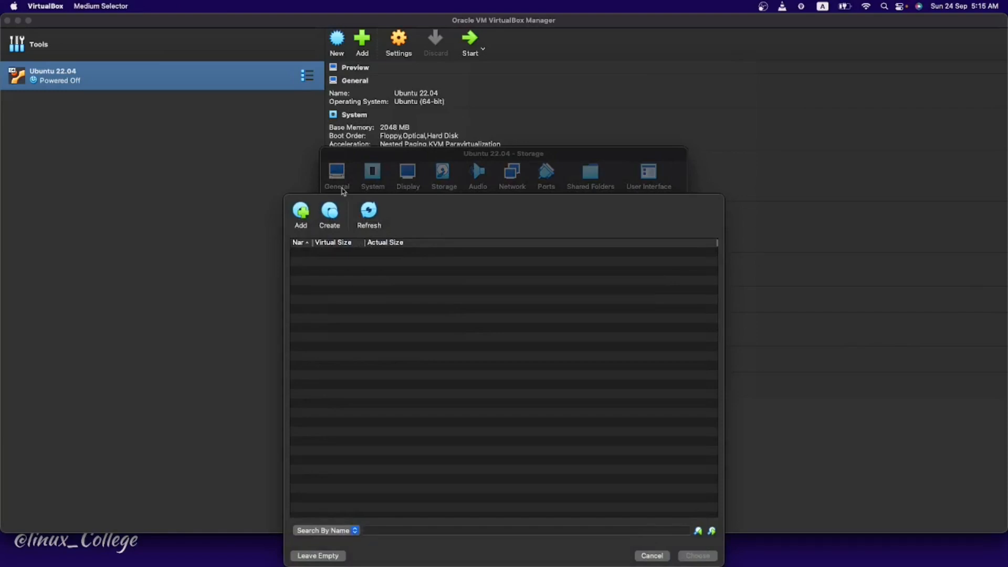
left_click(301, 211)
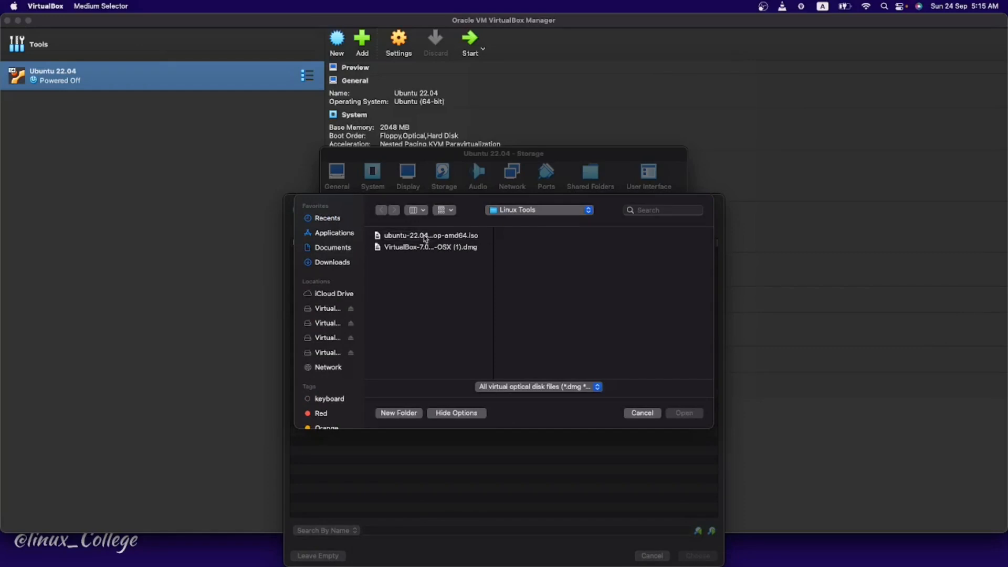
left_click(425, 236)
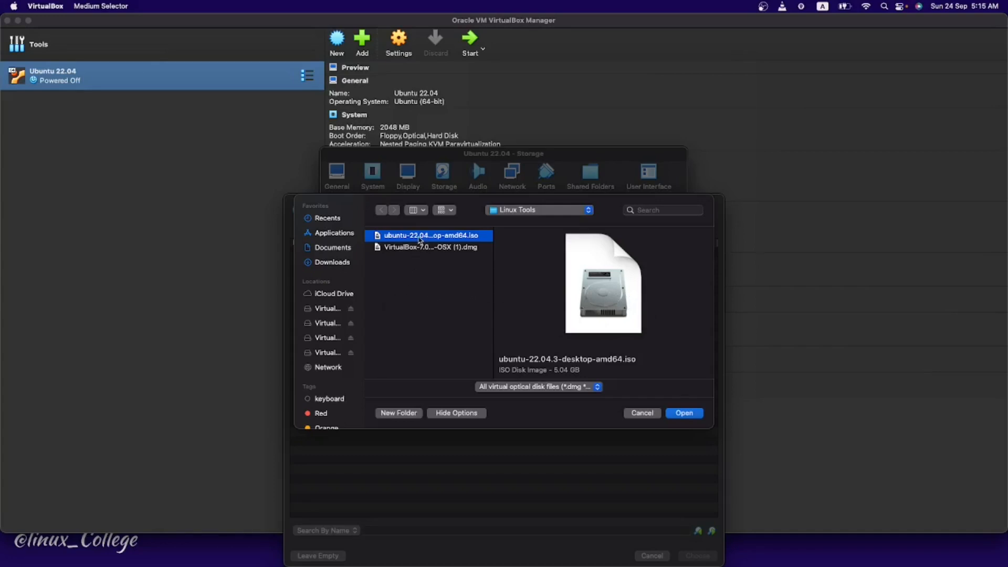
left_click(684, 415)
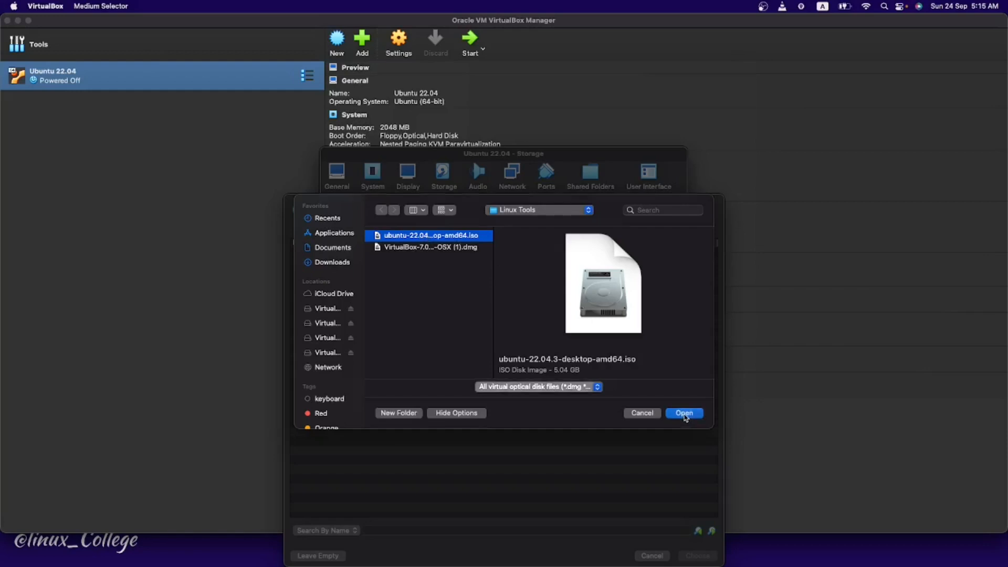
left_click(699, 556)
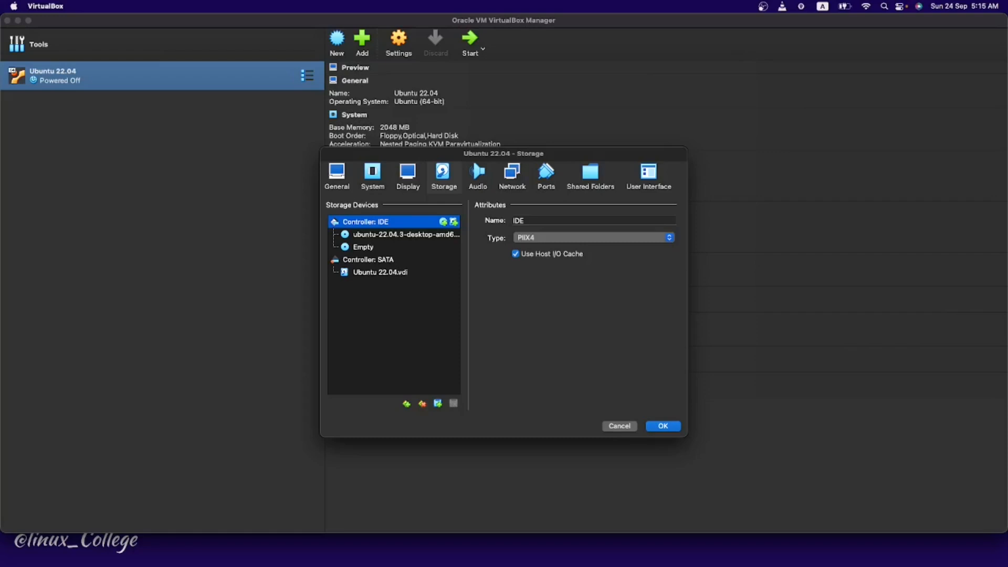
left_click(668, 427)
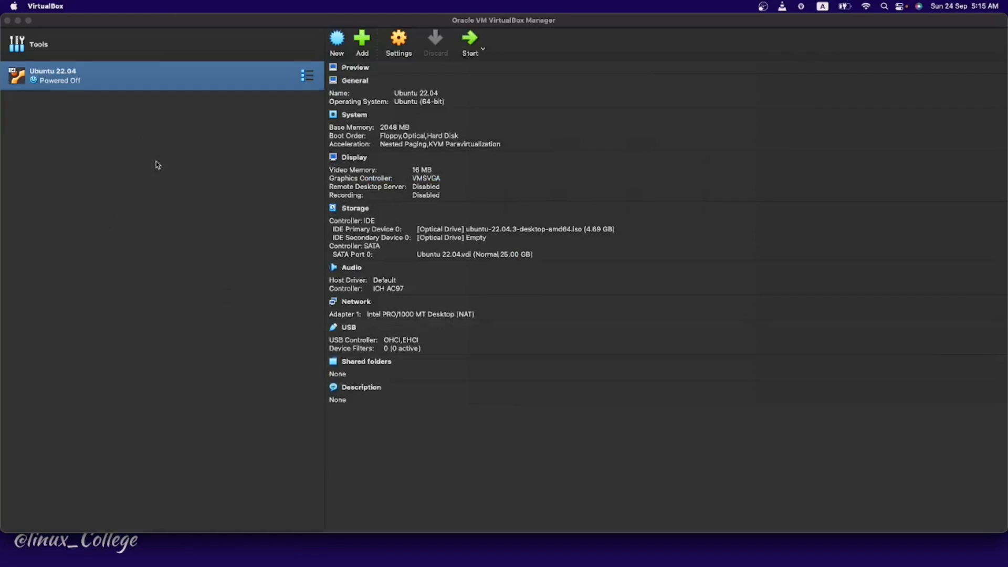
Step: Normal-start the Ubuntu 22.04 VM and boot the GRUB 'Try or Install Ubuntu' entry
right_click(116, 85)
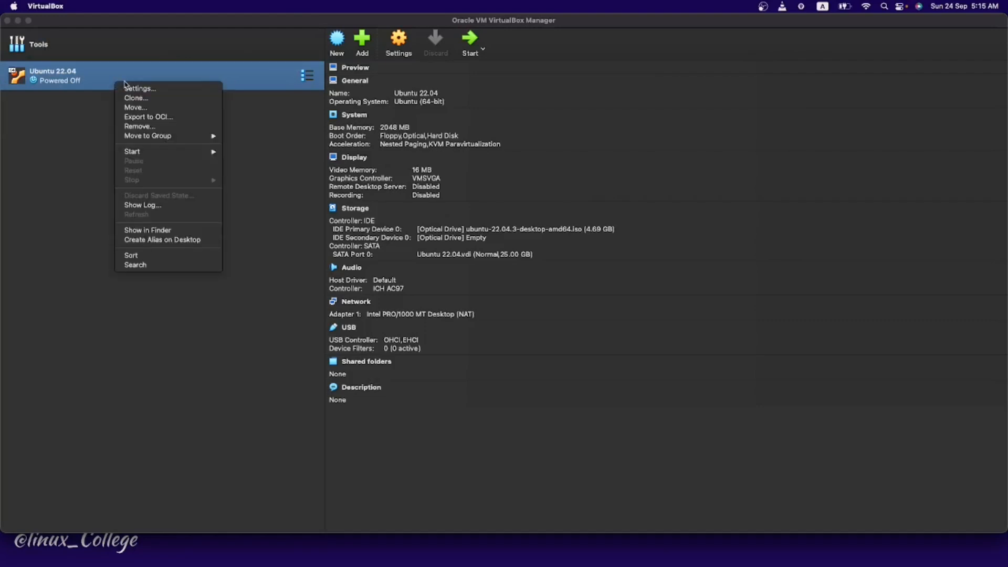
mouse_move(144, 152)
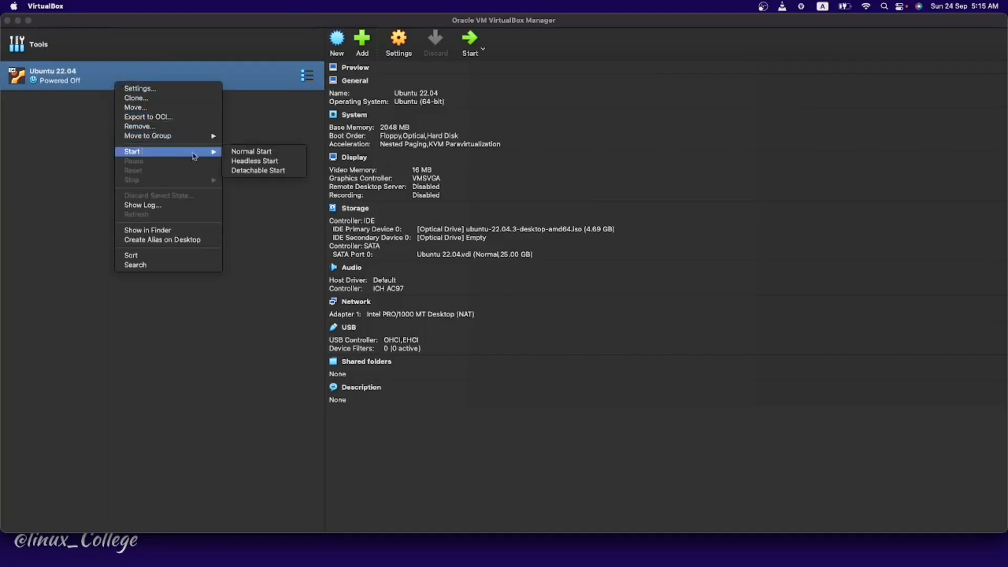
left_click(256, 153)
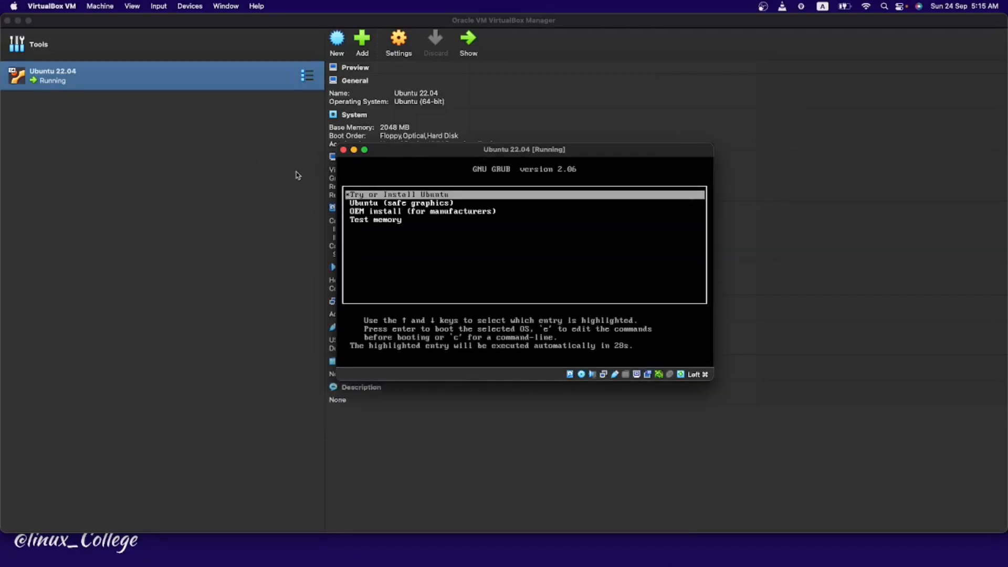
key("Return")
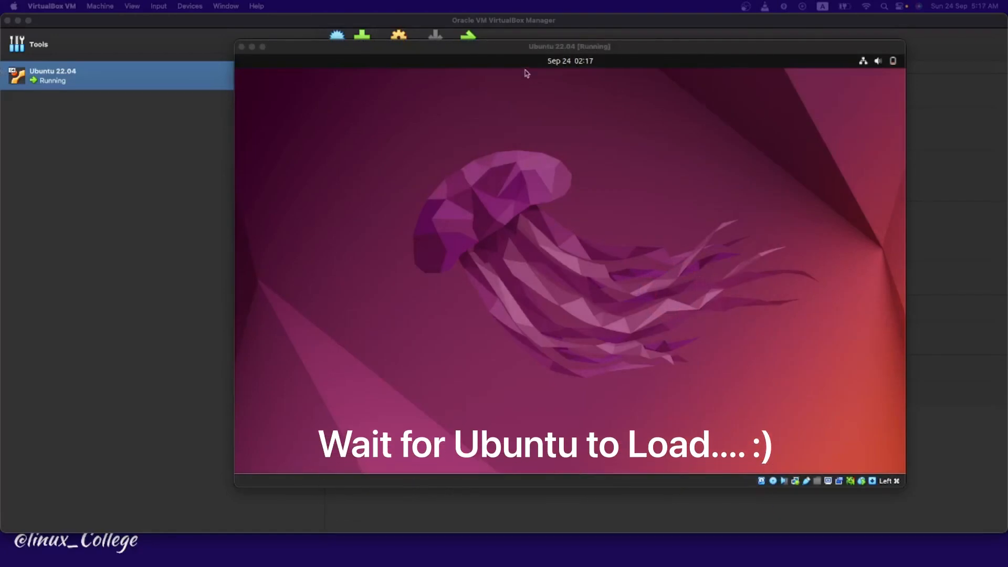
Step: Reposition the VM and installer windows while Ubuntu boots to the installer's Welcome page
left_click_drag(528, 47, 497, 39)
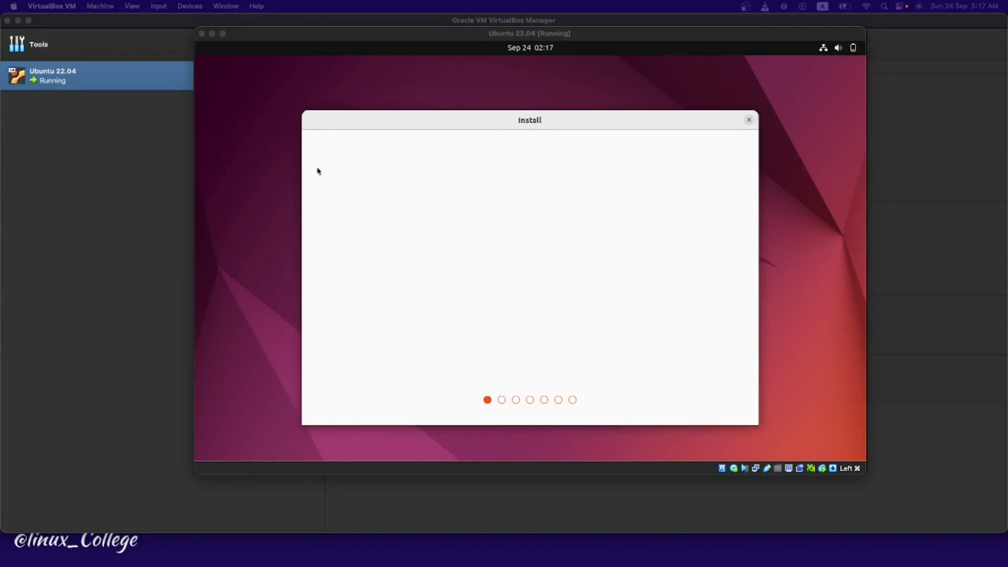
left_click_drag(516, 115, 507, 109)
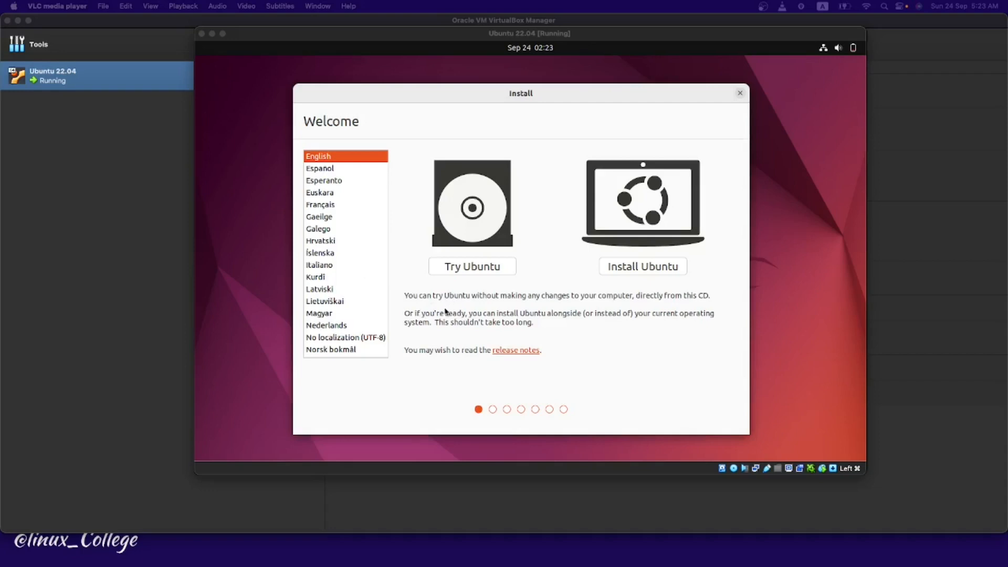
Step: Choose English, Install Ubuntu, English (US) keyboard and normal installation with updates
left_click(345, 163)
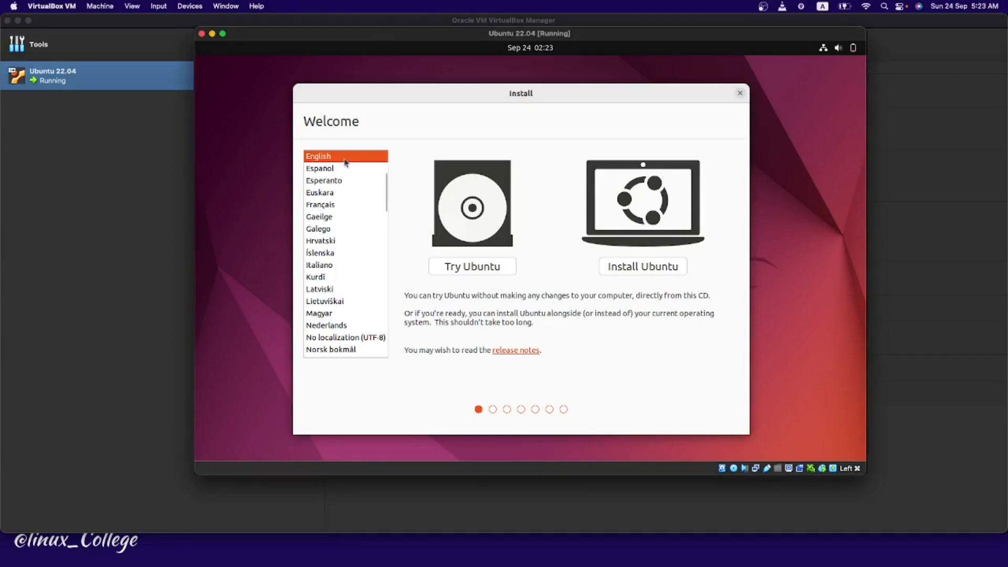
left_click(642, 265)
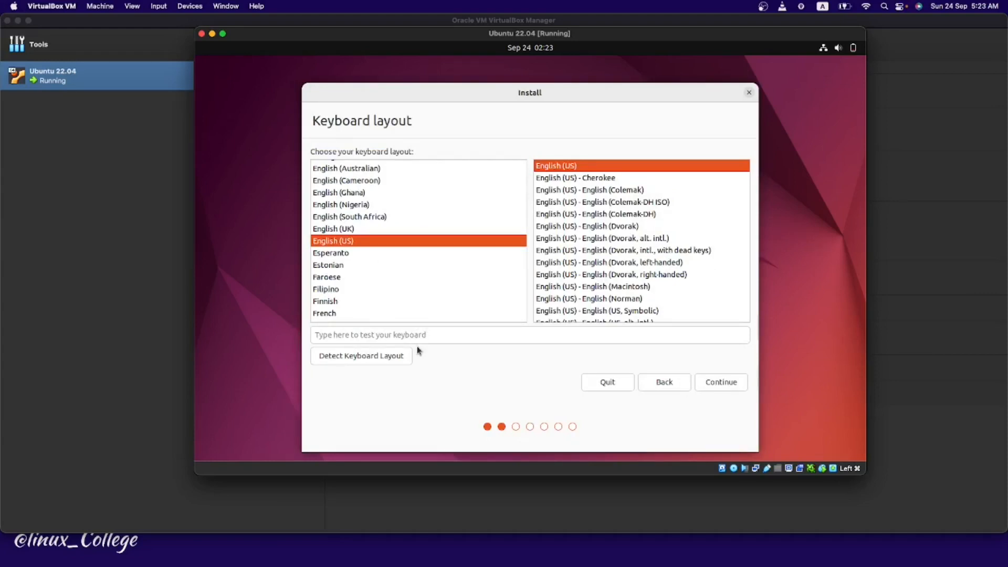
left_click(709, 379)
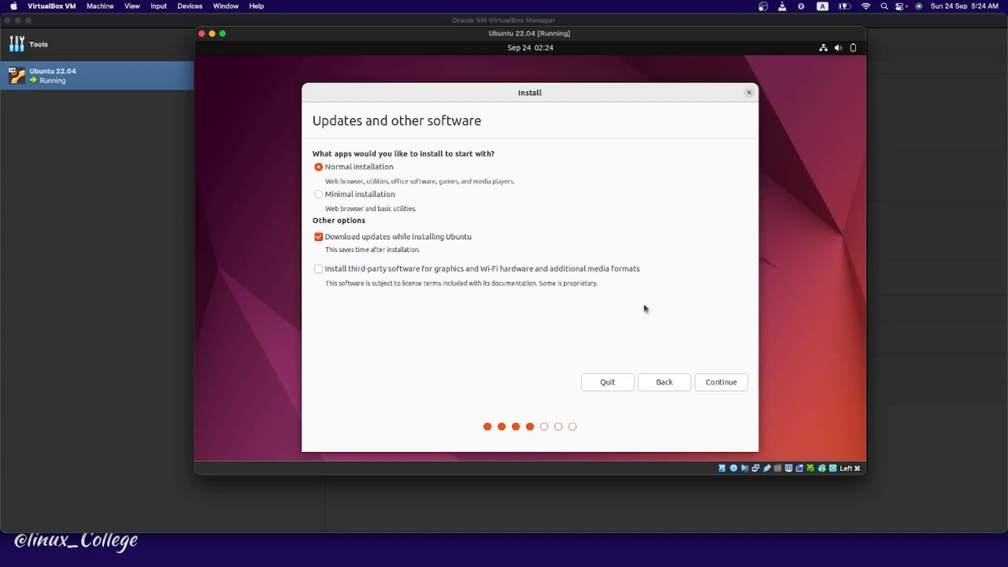
left_click(701, 379)
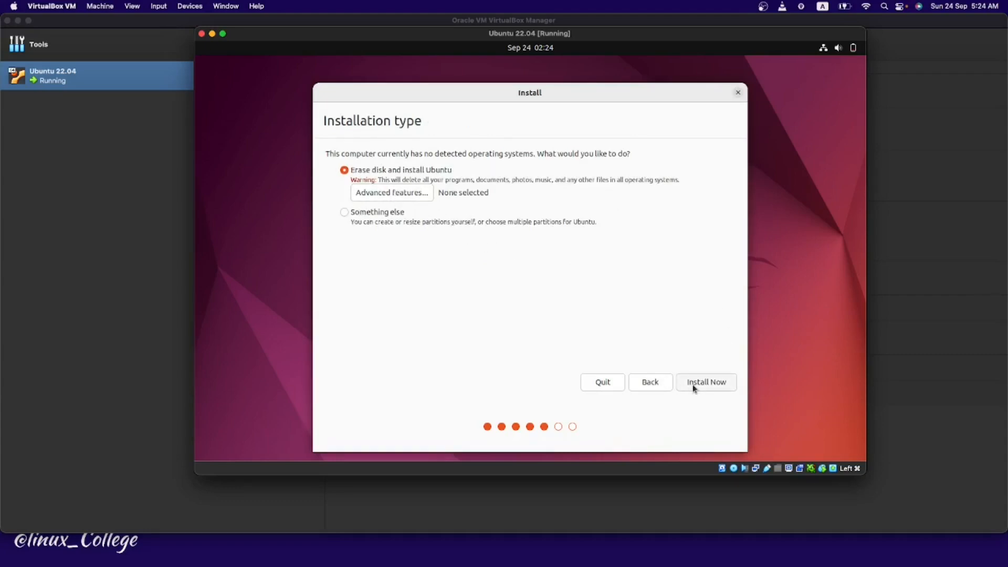
Step: Erase the virtual disk to install Ubuntu, confirm partition changes, and set time zone to Chicago
left_click(708, 388)
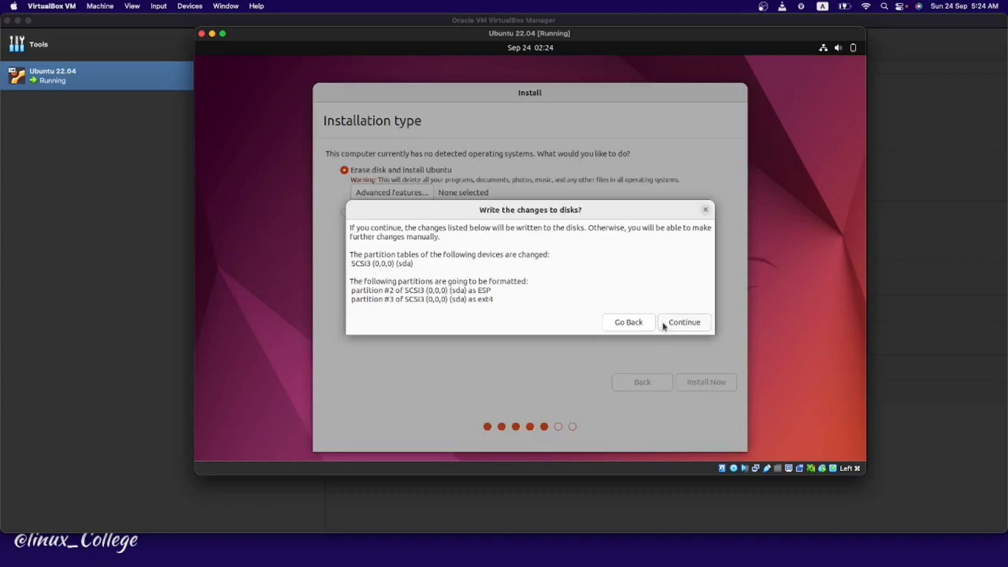
left_click(671, 317)
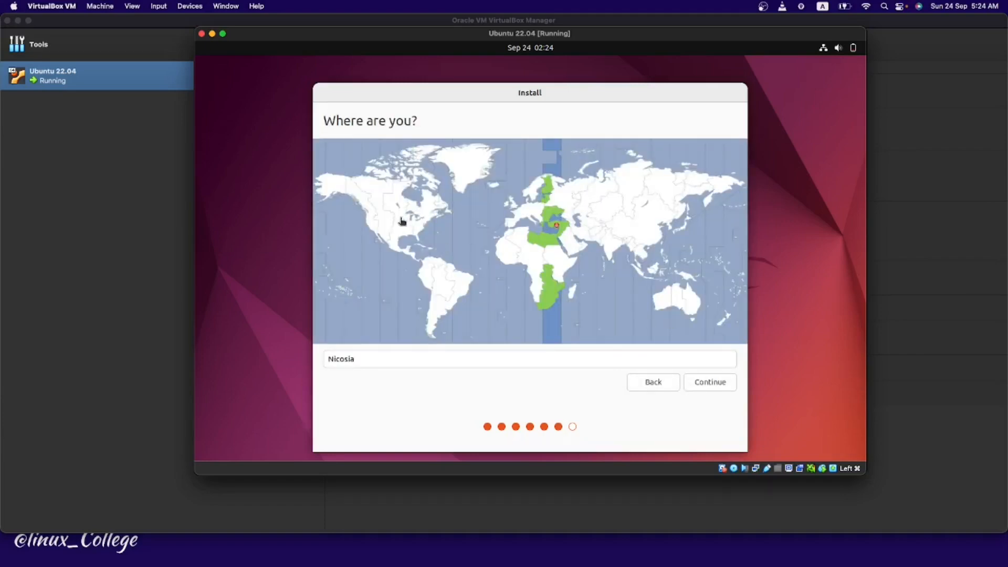
left_click(400, 220)
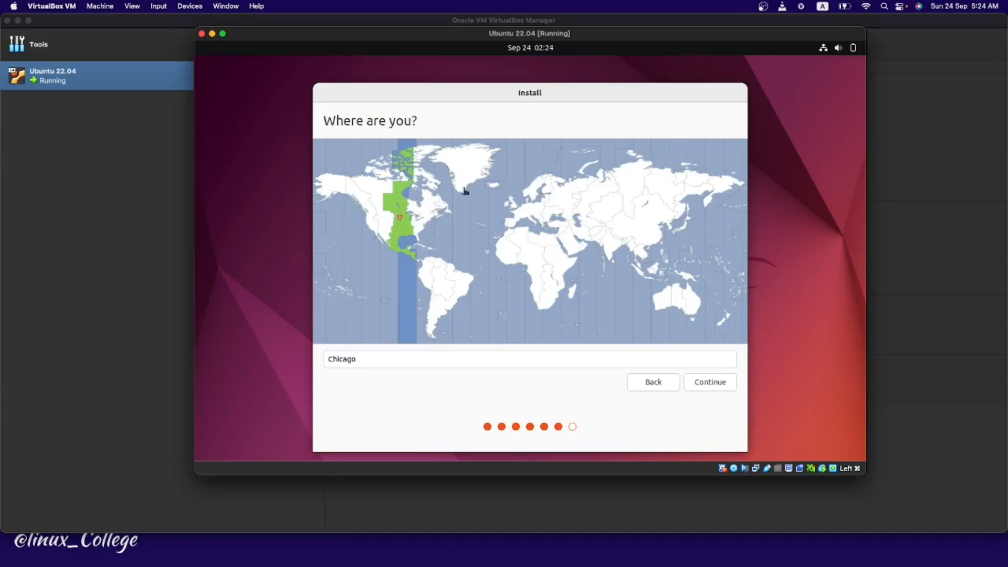
left_click(703, 383)
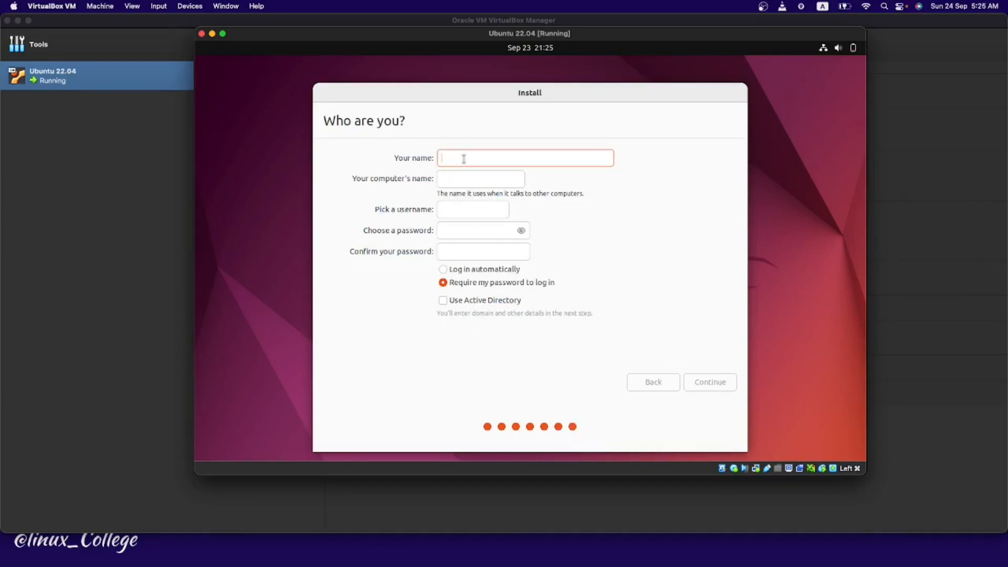
Step: Enter the user's name, type and confirm the account password, and submit the account details
type("linuxcollege")
left_click(452, 234)
type("12345")
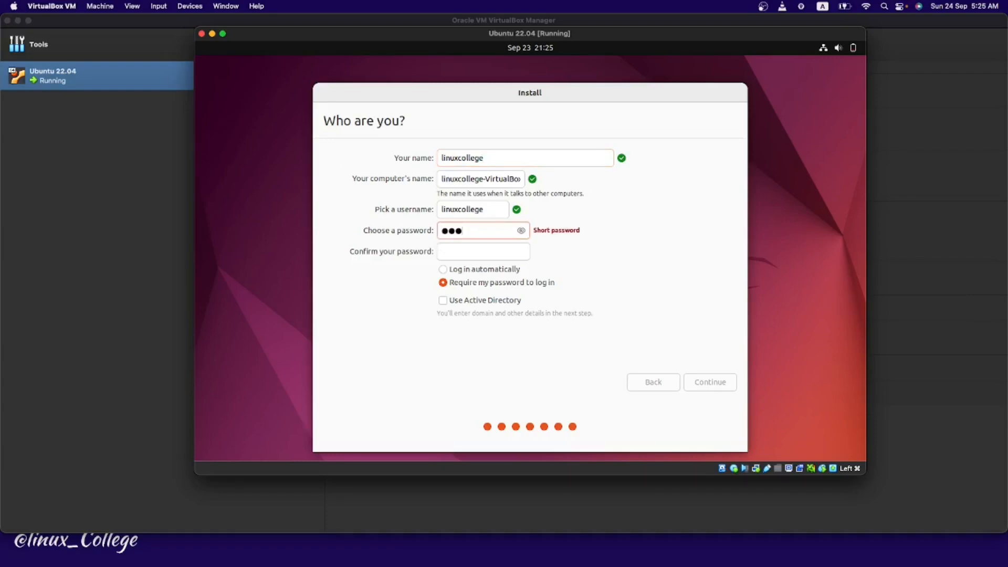
left_click(461, 252)
type("12345")
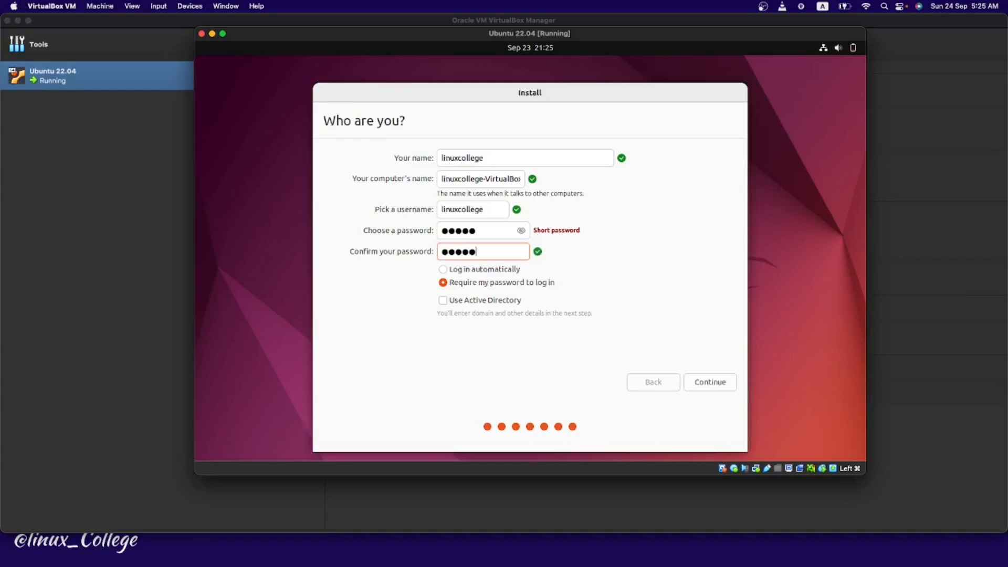
left_click(708, 384)
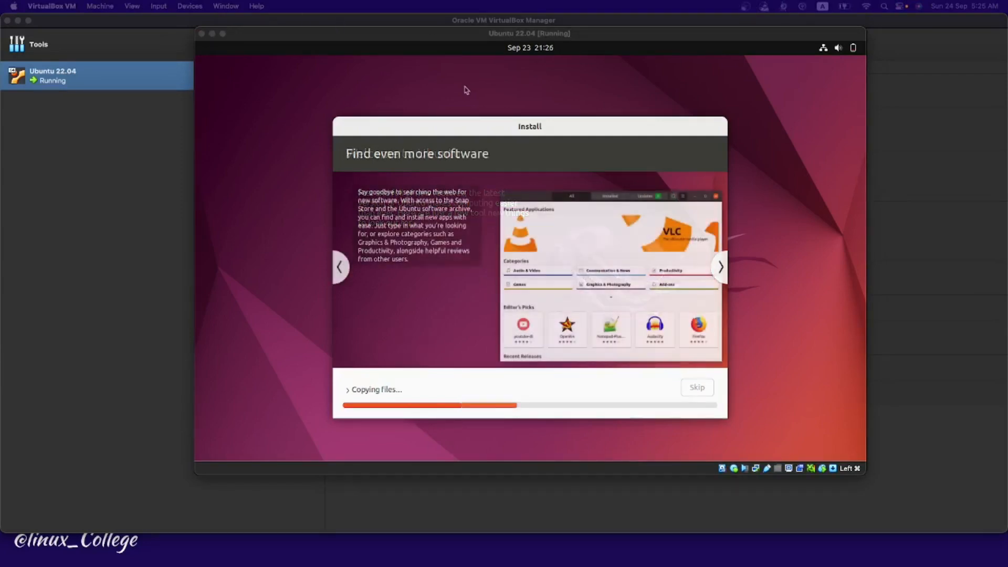
Step: Keep the installer window in view and switch focus between host and VM while files install
left_click_drag(487, 127, 495, 95)
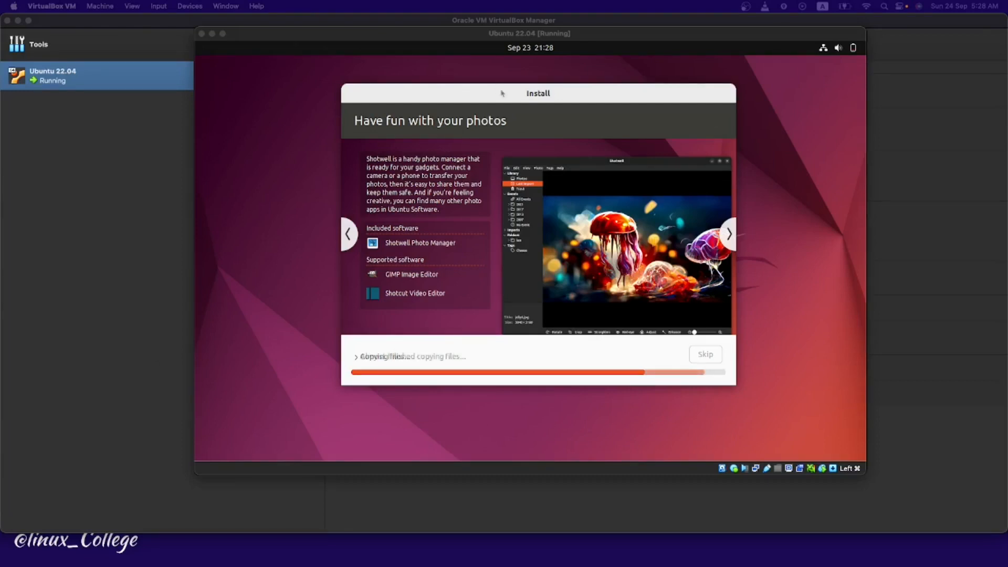
left_click(525, 107)
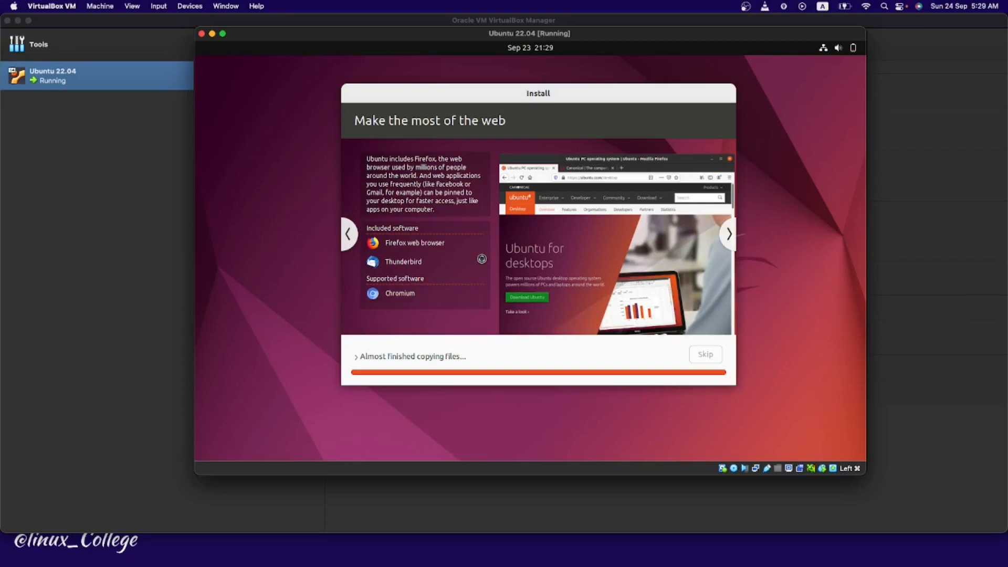
key("super+Tab")
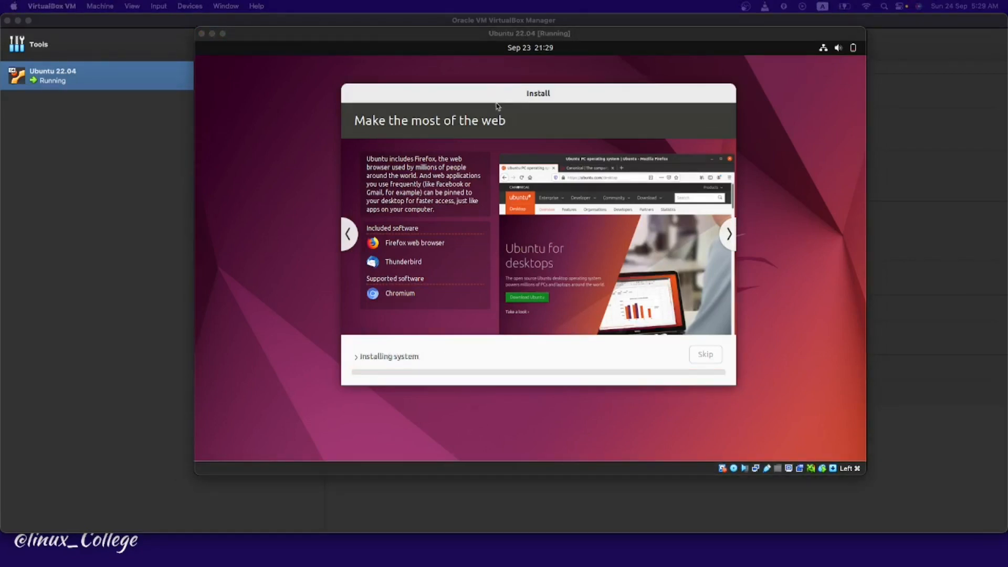
left_click(537, 97)
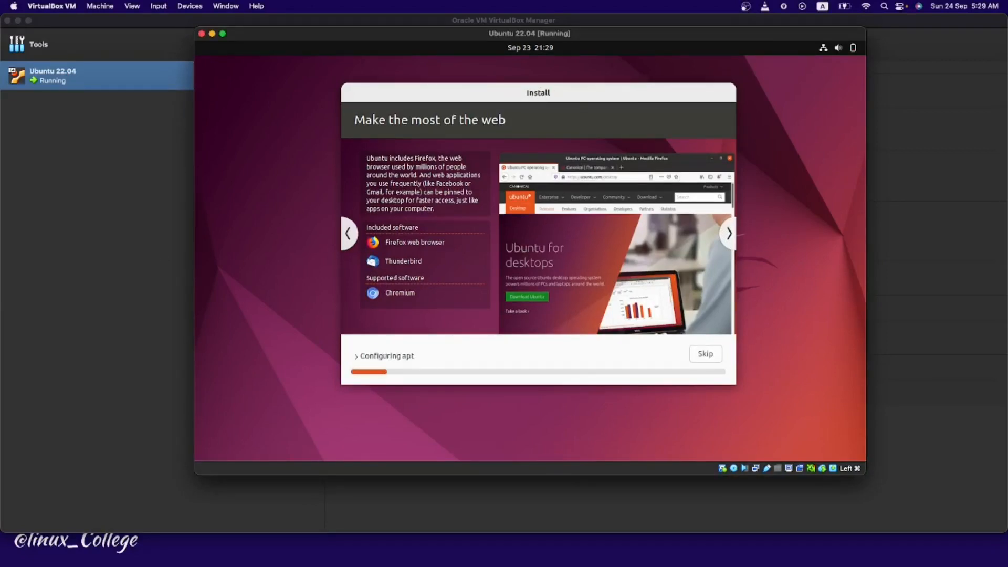
key("super+Tab")
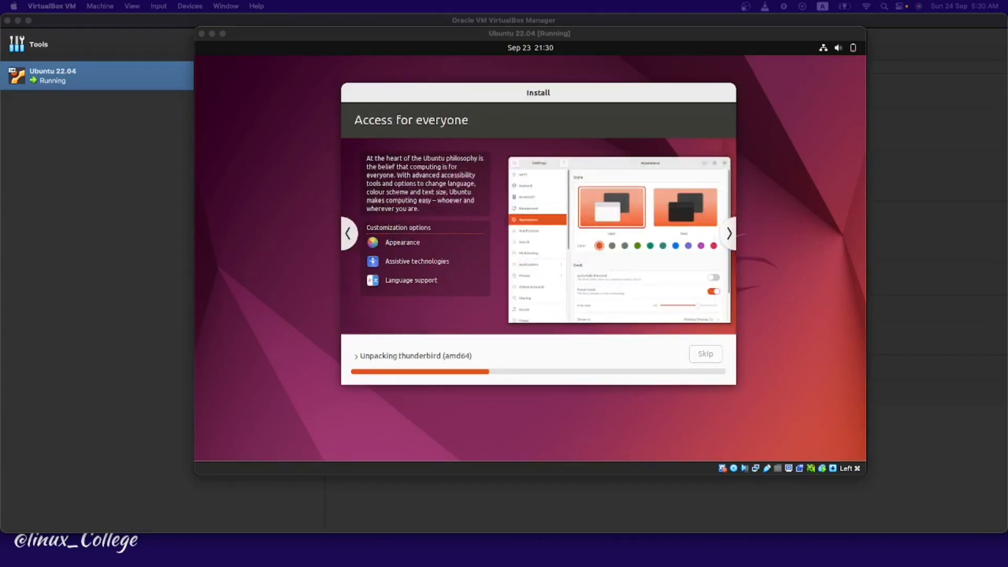
left_click(495, 139)
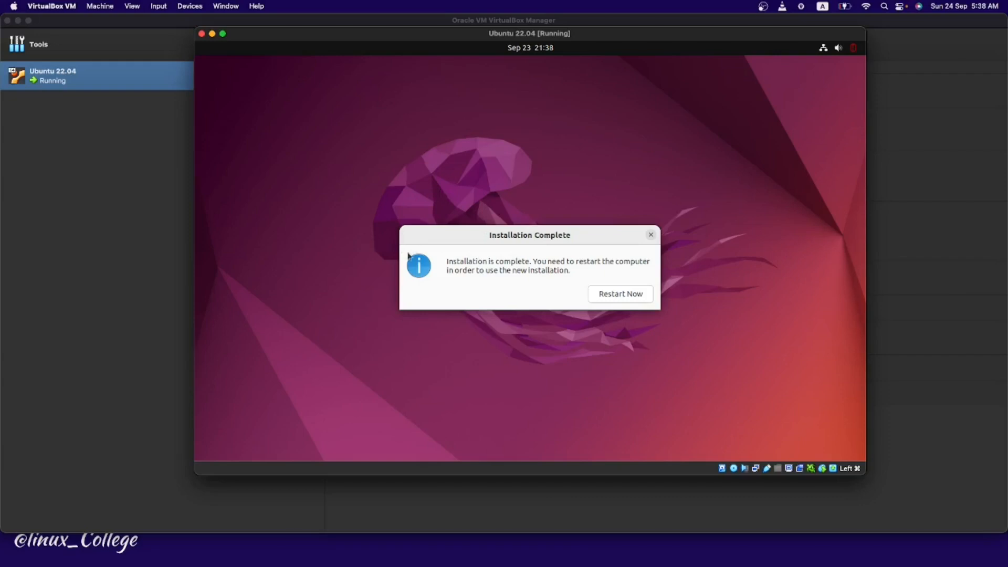
Step: Choose Restart Now to reboot into the installed Ubuntu login screen
left_click(612, 297)
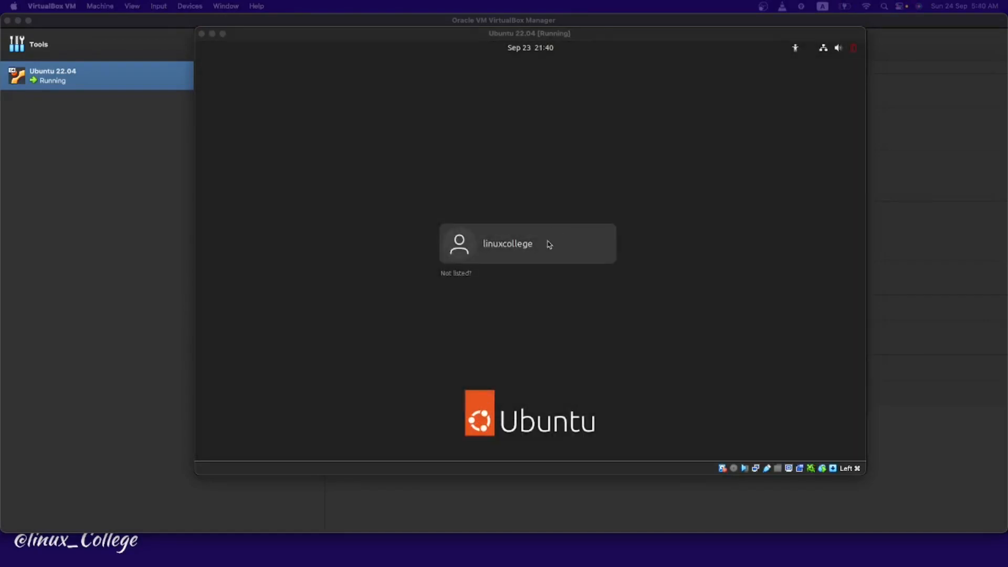
Step: Select the new user on the login screen and sign in with the account password
left_click(549, 244)
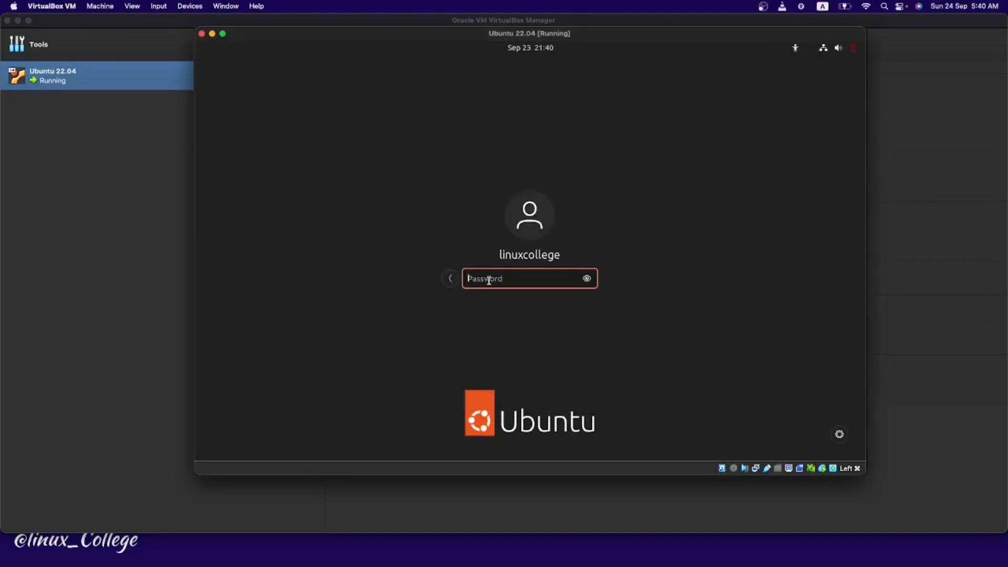
type("•••••")
key("Return")
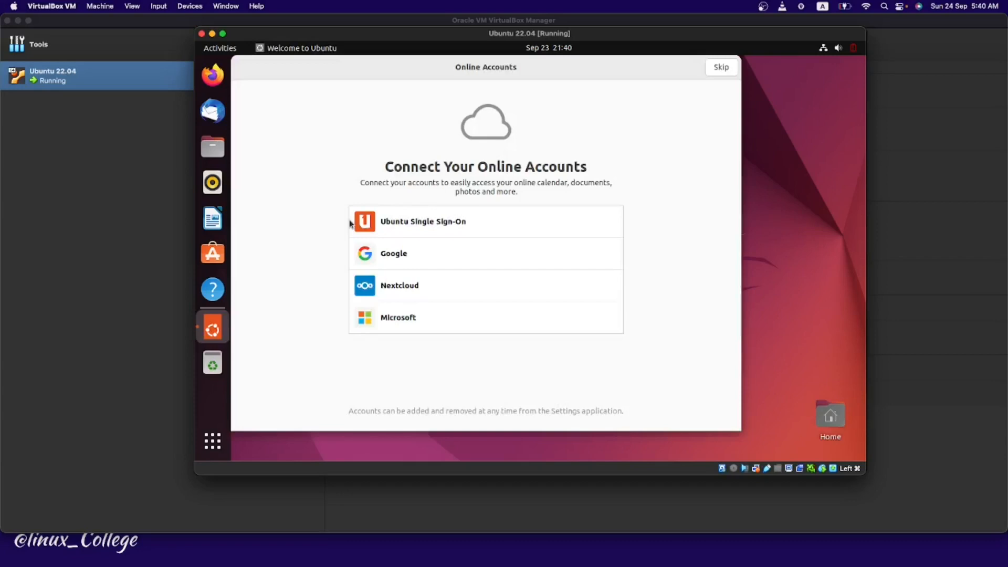
Step: Skip online accounts and Ubuntu Pro, pass the info-sharing and privacy pages, and finish with Done
left_click(719, 68)
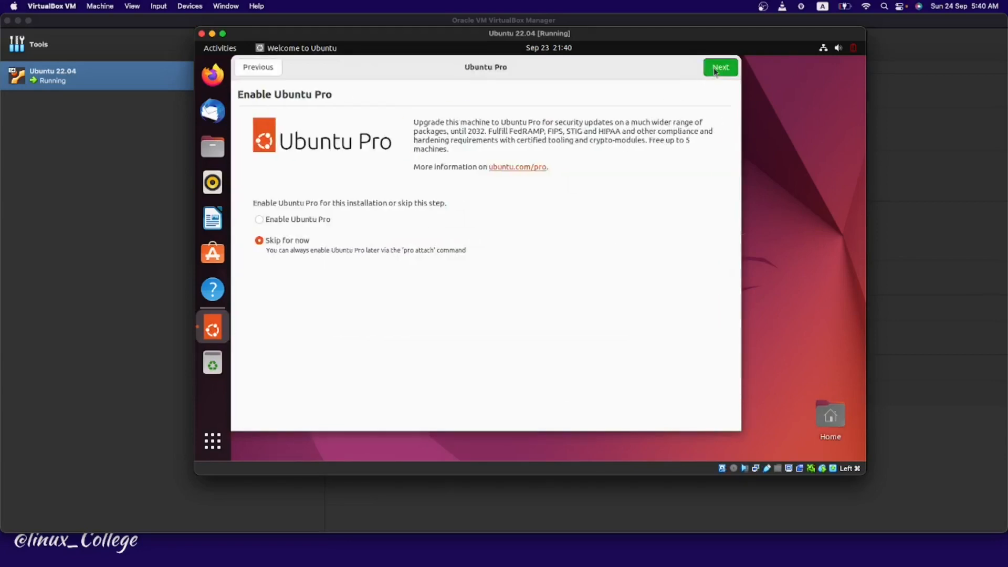
left_click(720, 68)
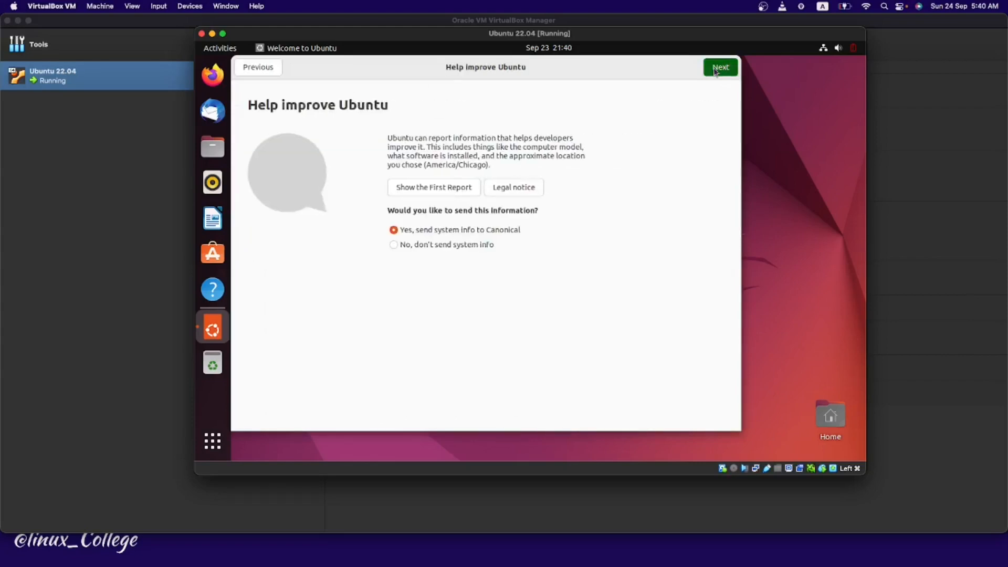
left_click(714, 70)
left_click(714, 70)
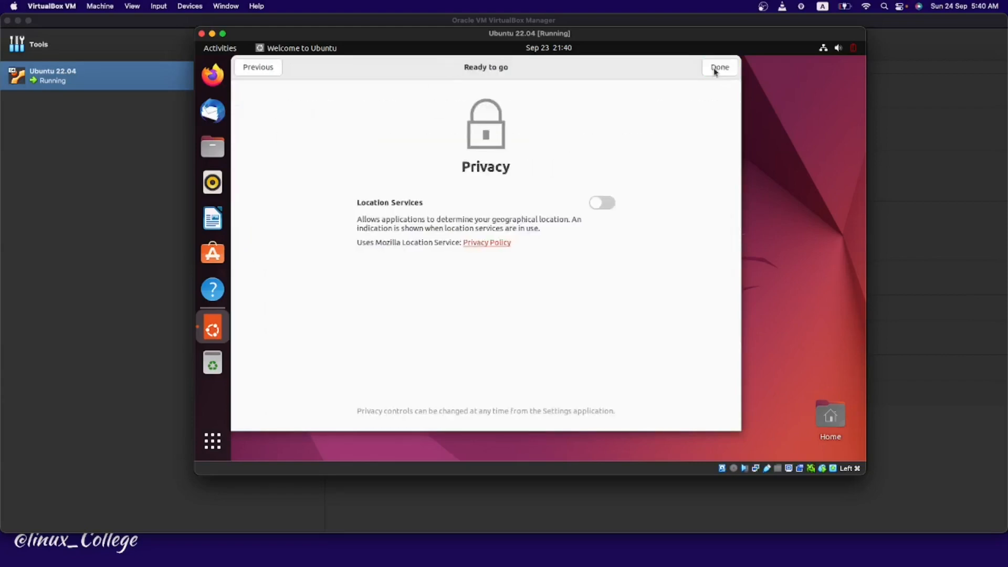
left_click(718, 68)
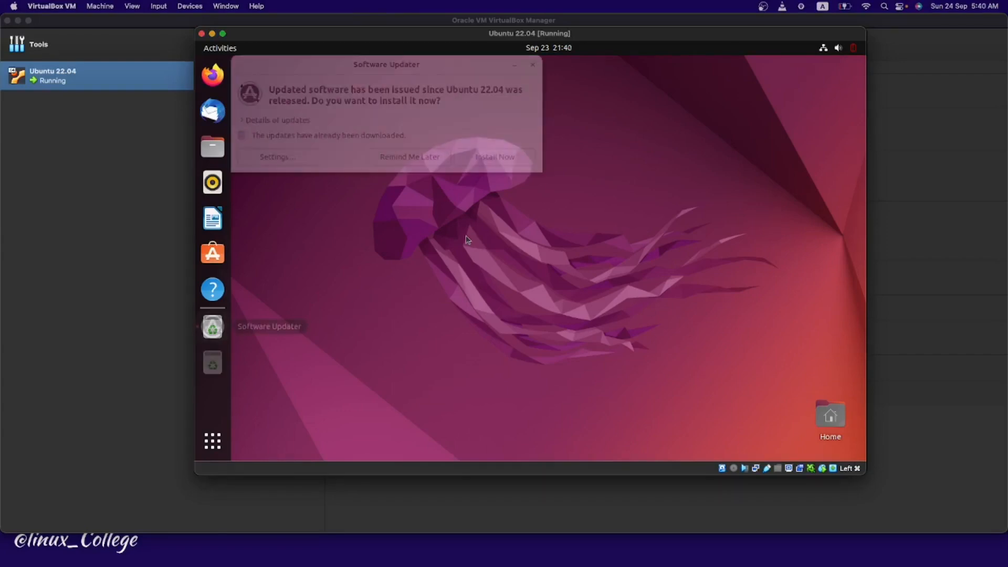
Step: Move the Software Updater prompt to mid-desktop and close it without installing updates
left_click(457, 97)
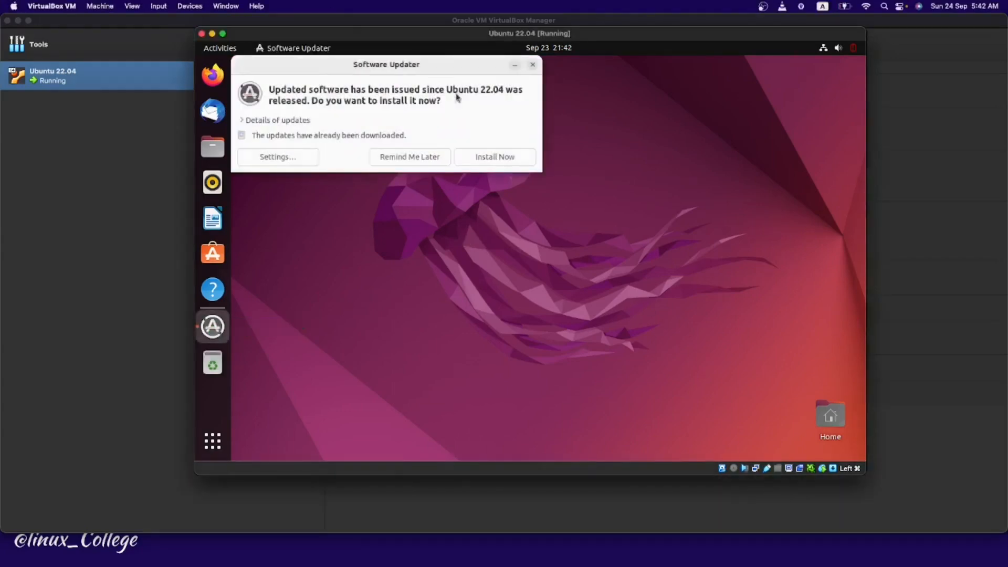
left_click_drag(370, 64, 449, 105)
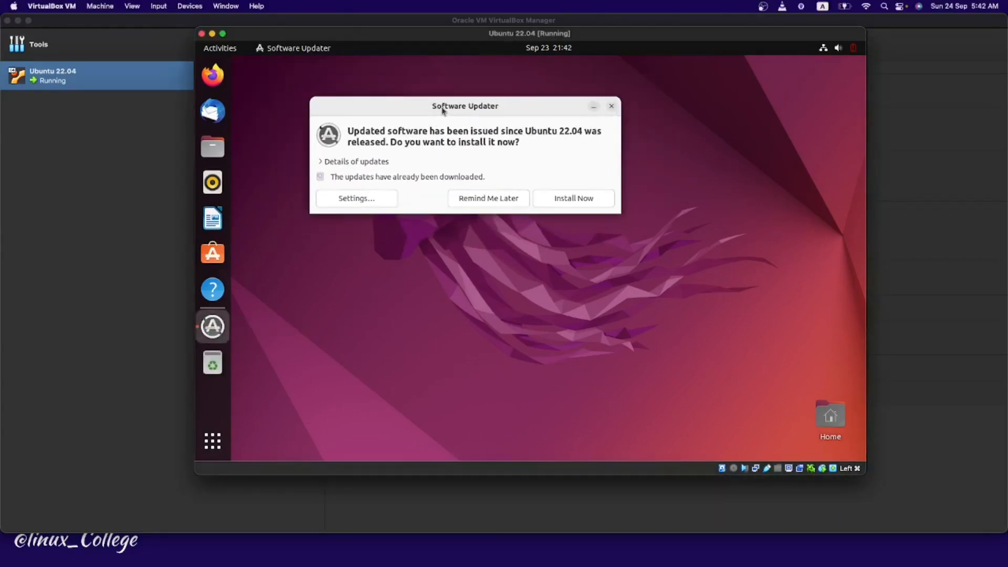
left_click(612, 107)
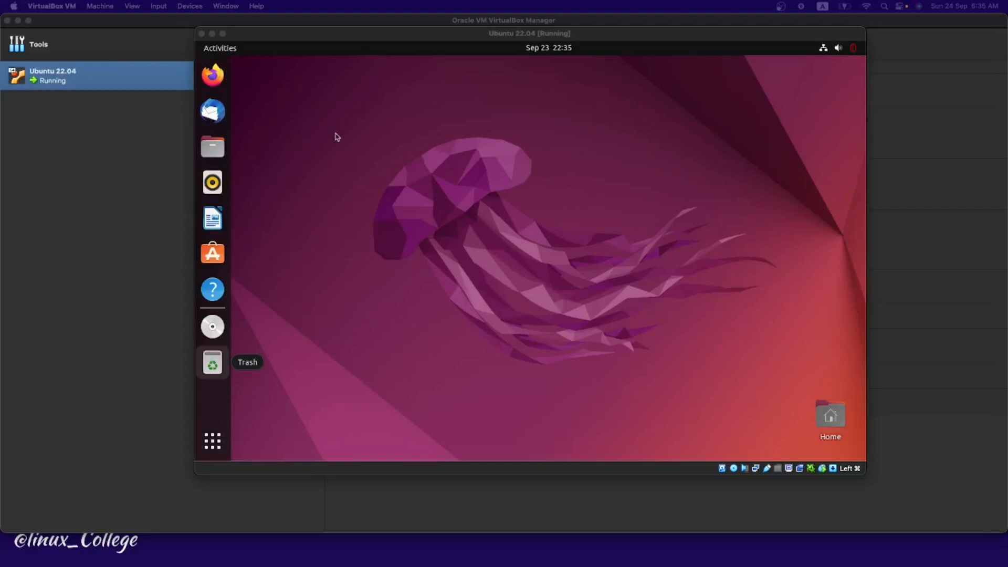
Step: Switch the Ubuntu VM to full screen and back to windowed, then bring up the Devices menu
left_click(337, 137)
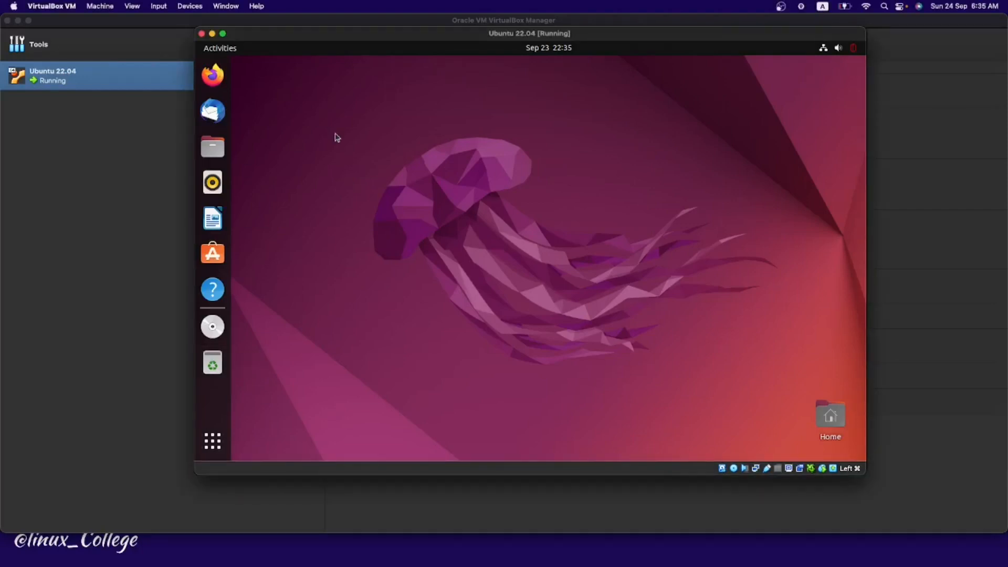
left_click(223, 33)
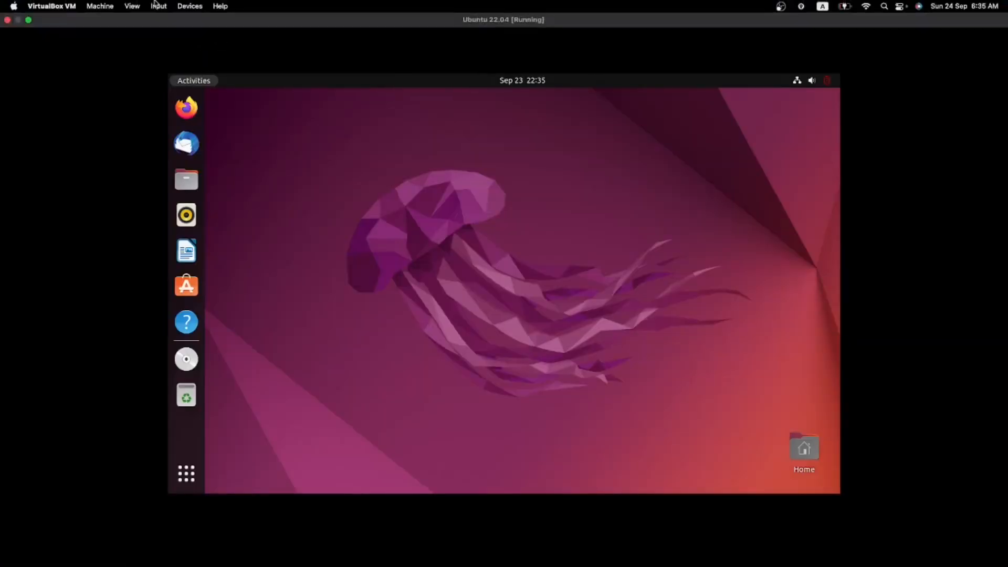
left_click(28, 21)
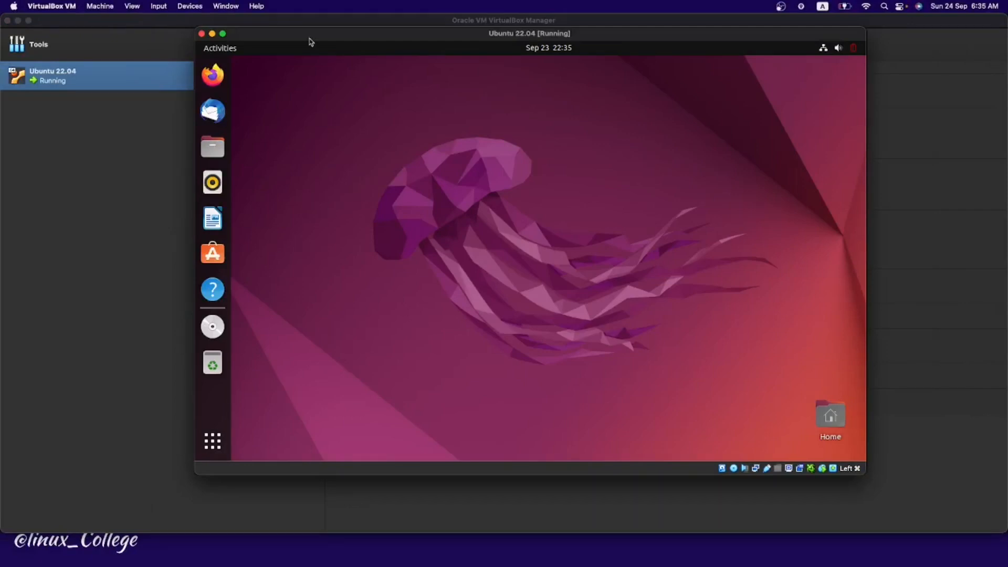
left_click(194, 9)
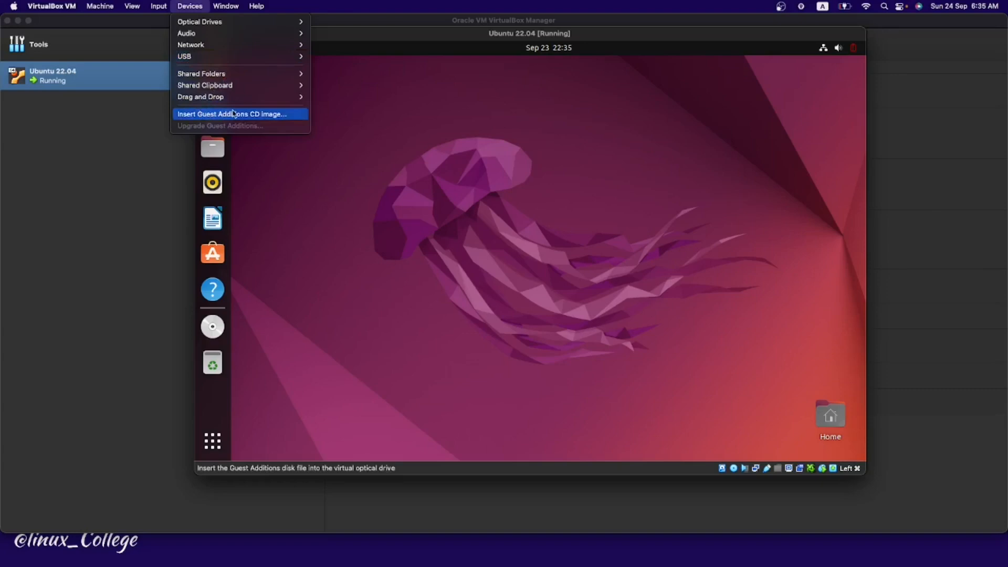
Step: Insert the Guest Additions CD image and open the VBox_GAs_7.0.10 disc from the Ubuntu dock
left_click(249, 115)
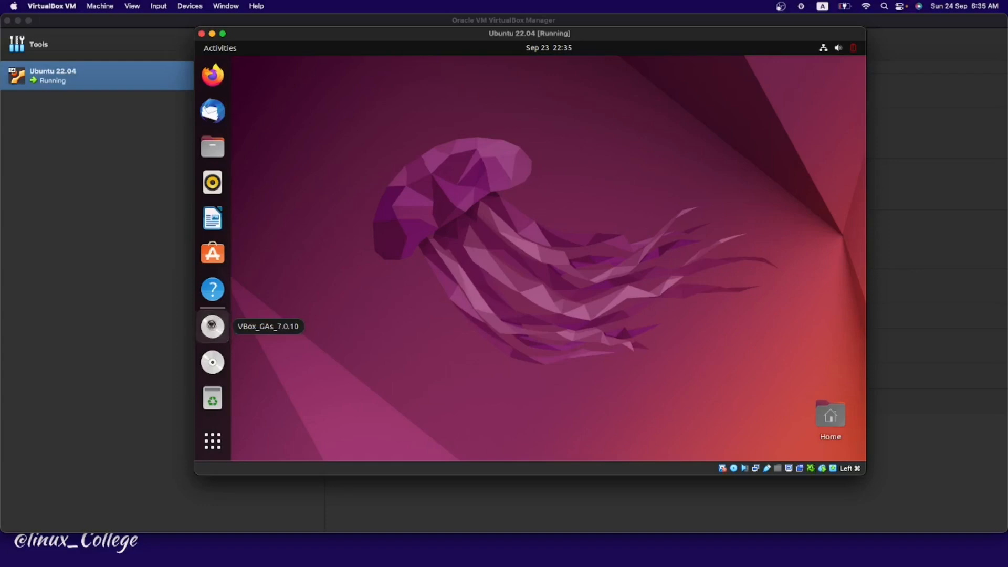
left_click(213, 326)
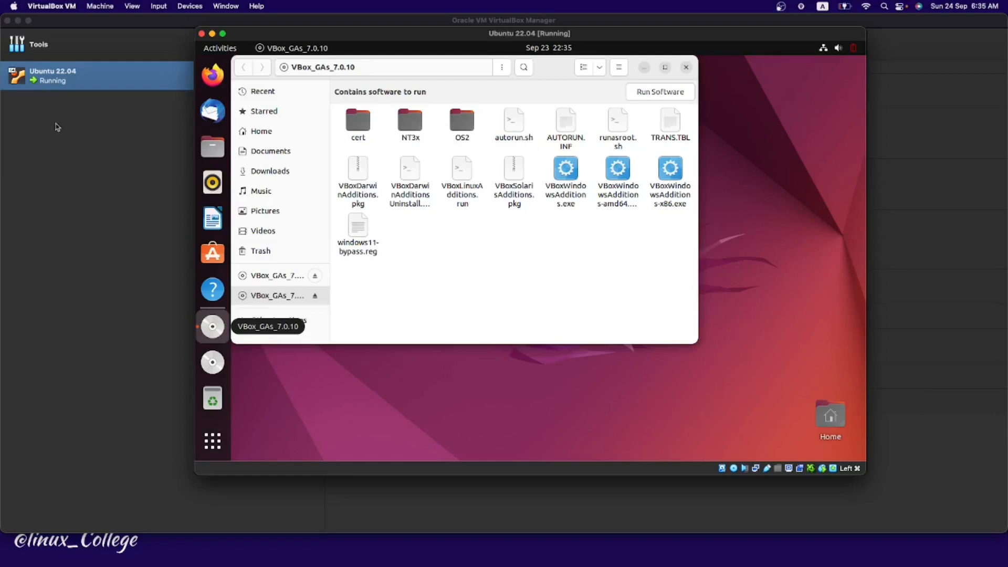
Step: Run autorun.sh as a program, authenticating with the user's password
right_click(514, 124)
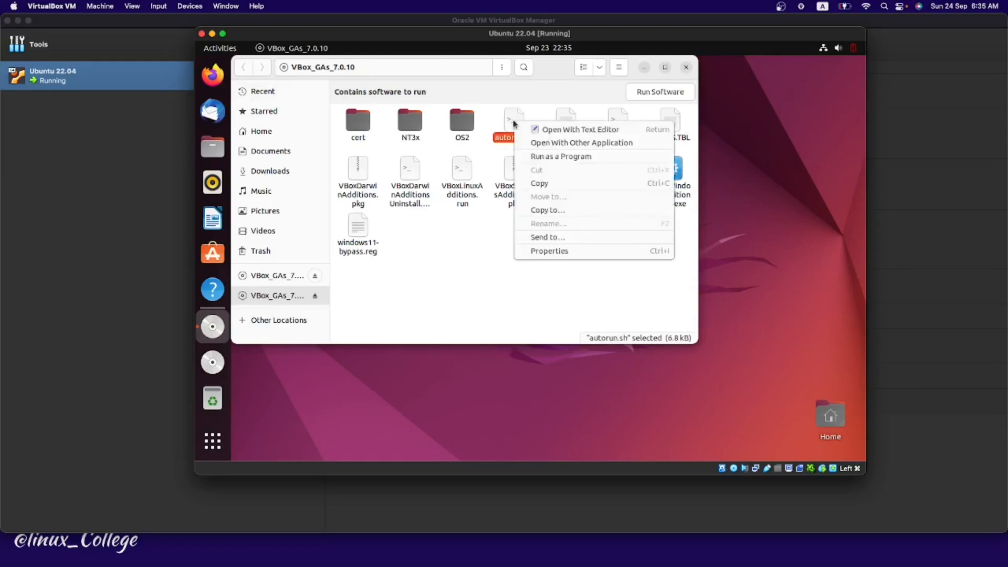
left_click(563, 157)
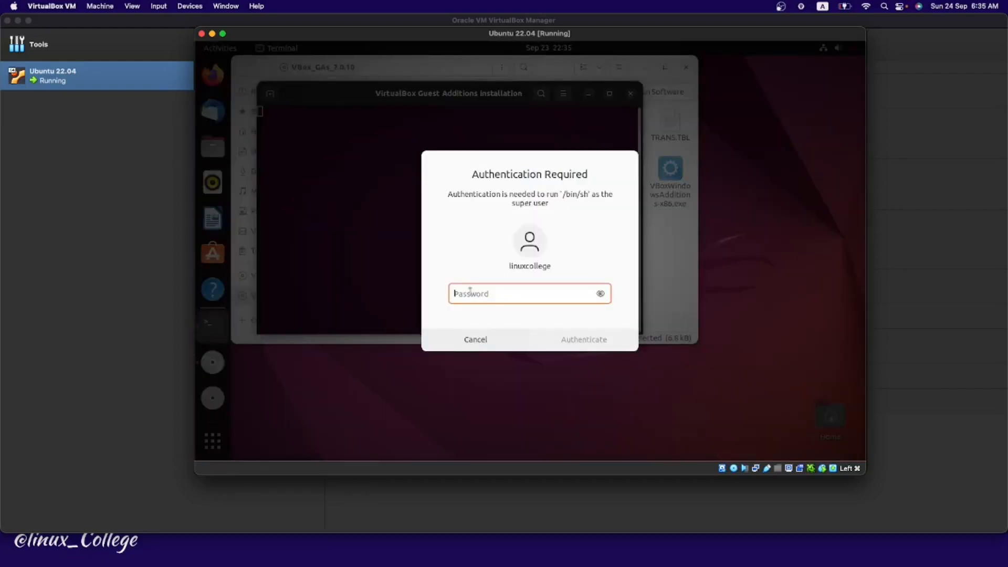
type("*****")
left_click(586, 340)
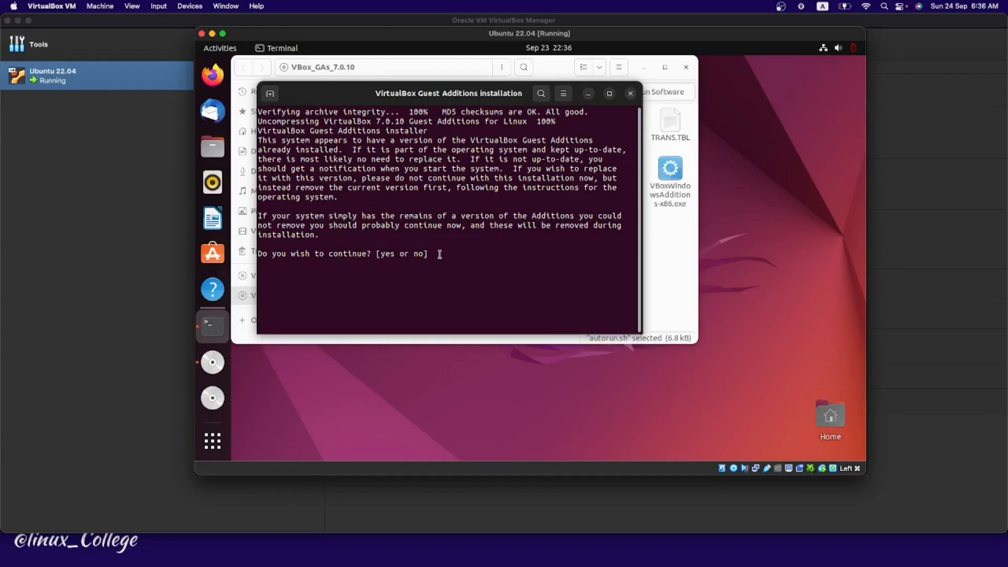
Step: Answer 'yes' to continue the Guest Additions 7.0.10 install, then make the VM full screen
type("yes")
key("Return")
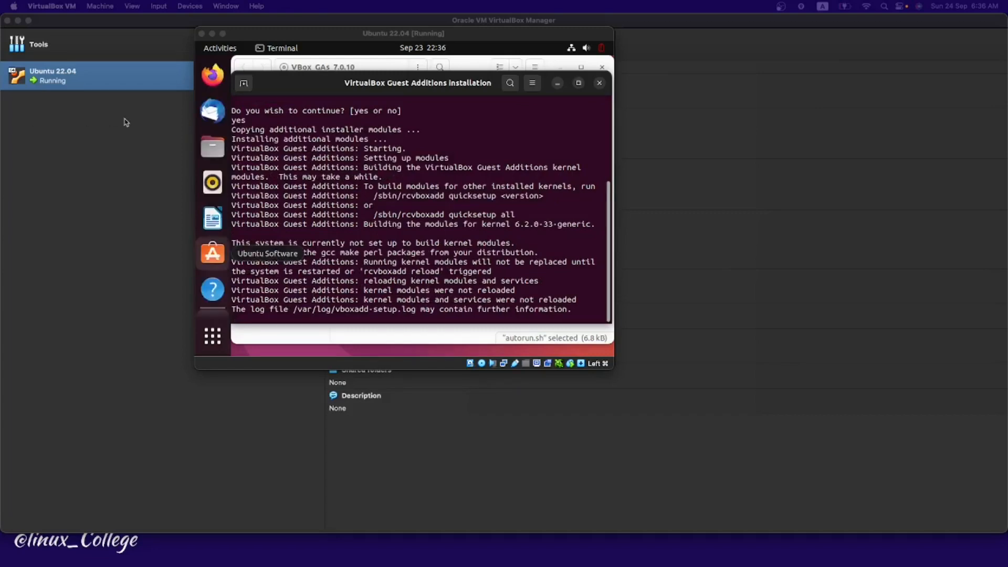
left_click(503, 154)
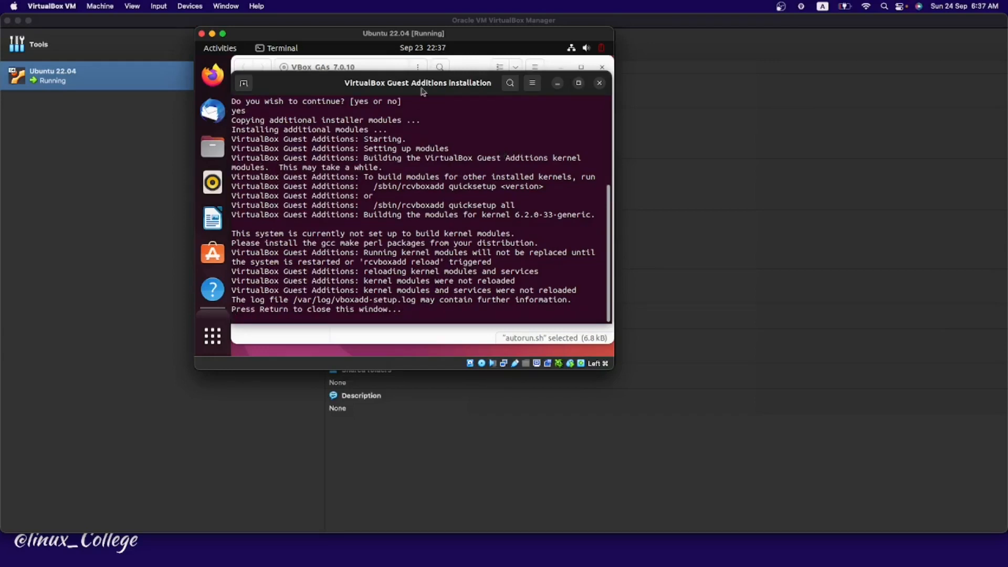
left_click(222, 35)
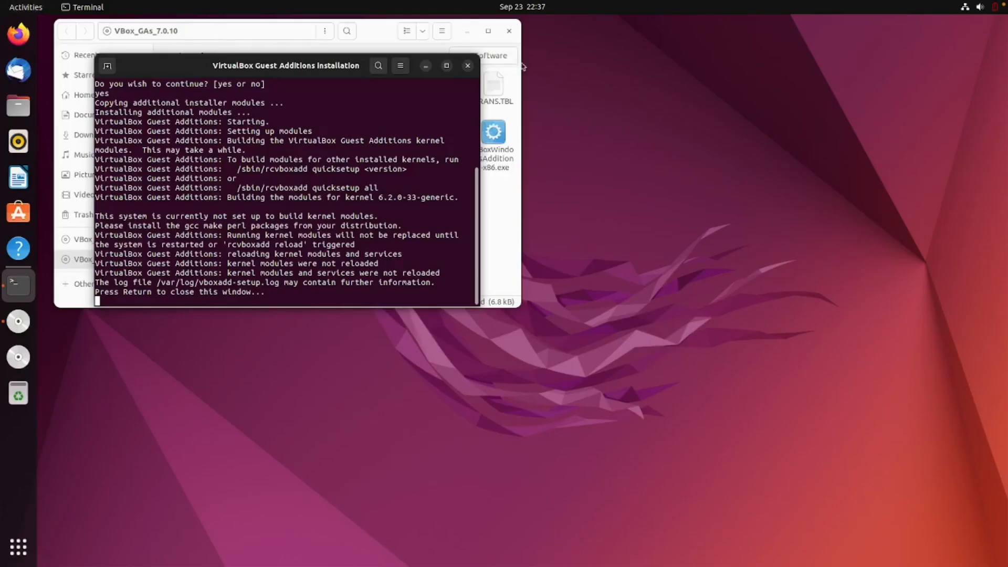
Step: Close the Guest Additions installer terminal and the Files window on the full-screen desktop
left_click(468, 67)
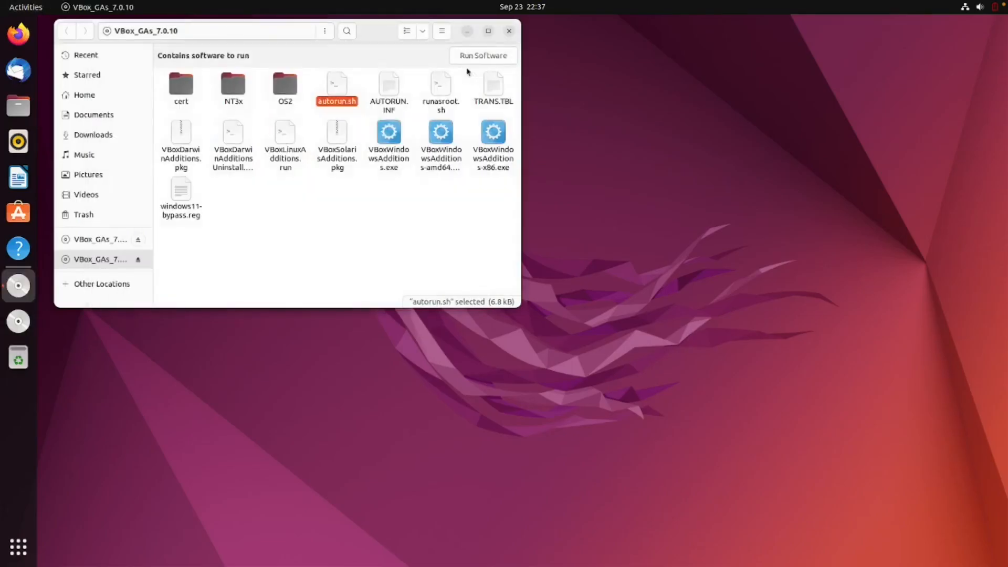
left_click(509, 32)
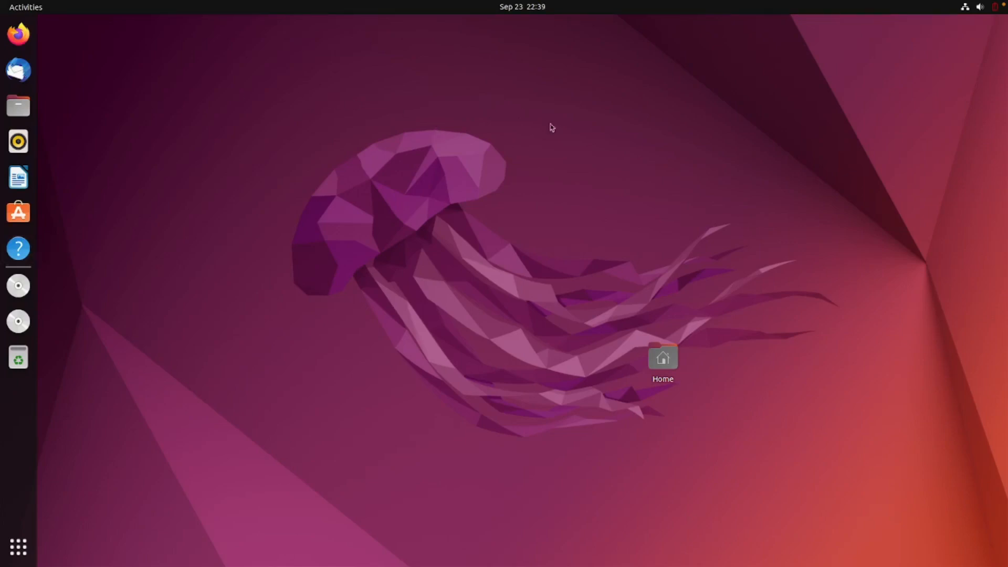
left_click_drag(354, 136, 486, 241)
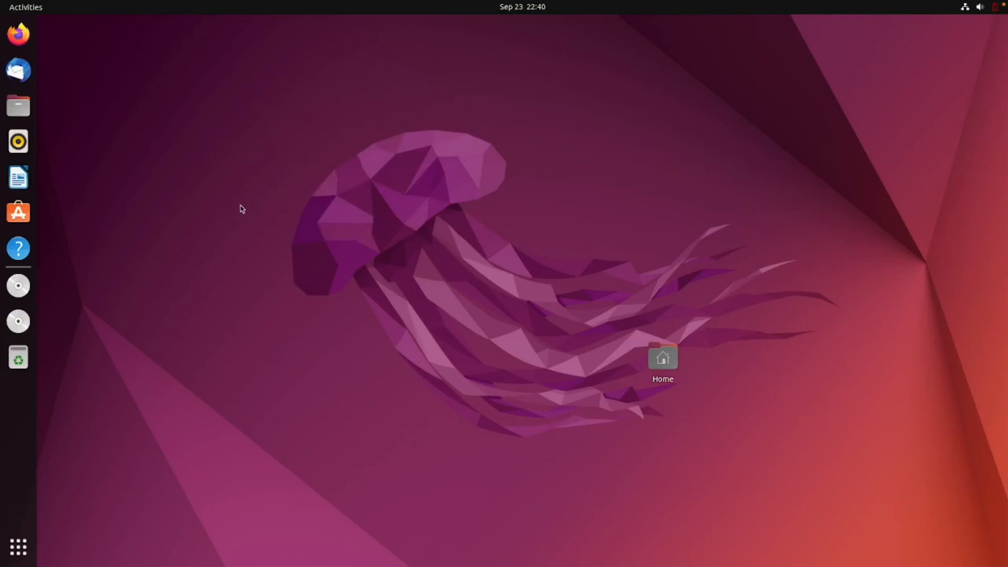